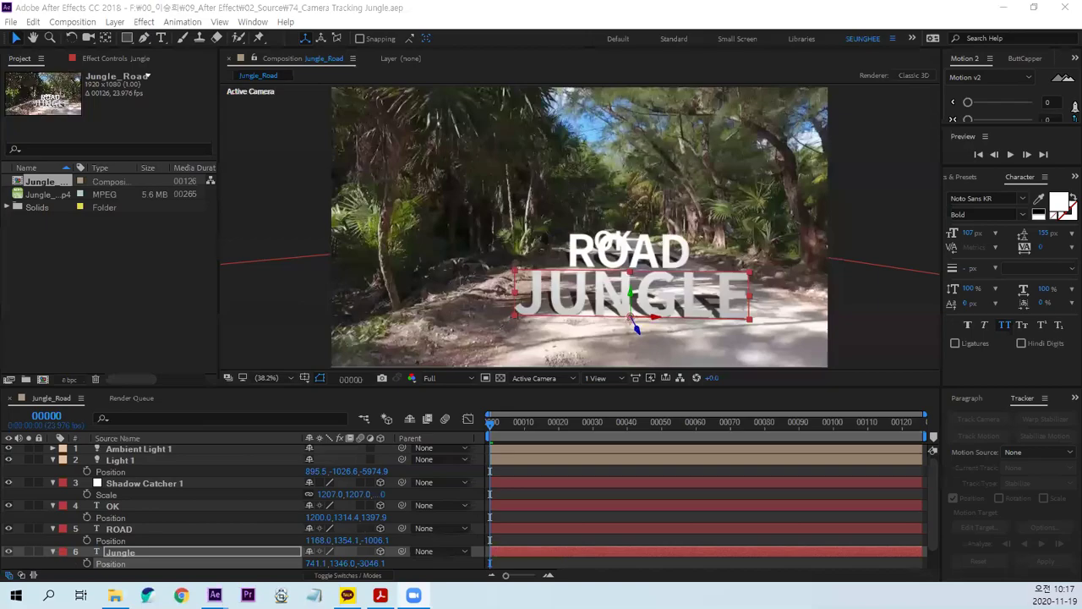
Preview the finished jungle composition as a reference.
{"action": "left_click", "coordinate": [523, 435]}
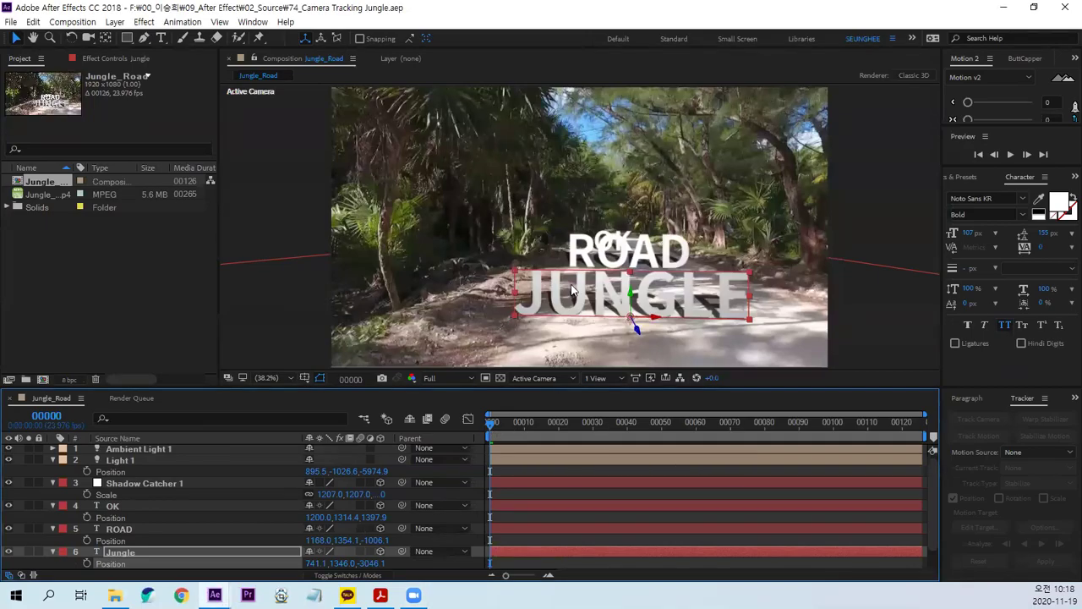
{"action": "left_click", "coordinate": [476, 466]}
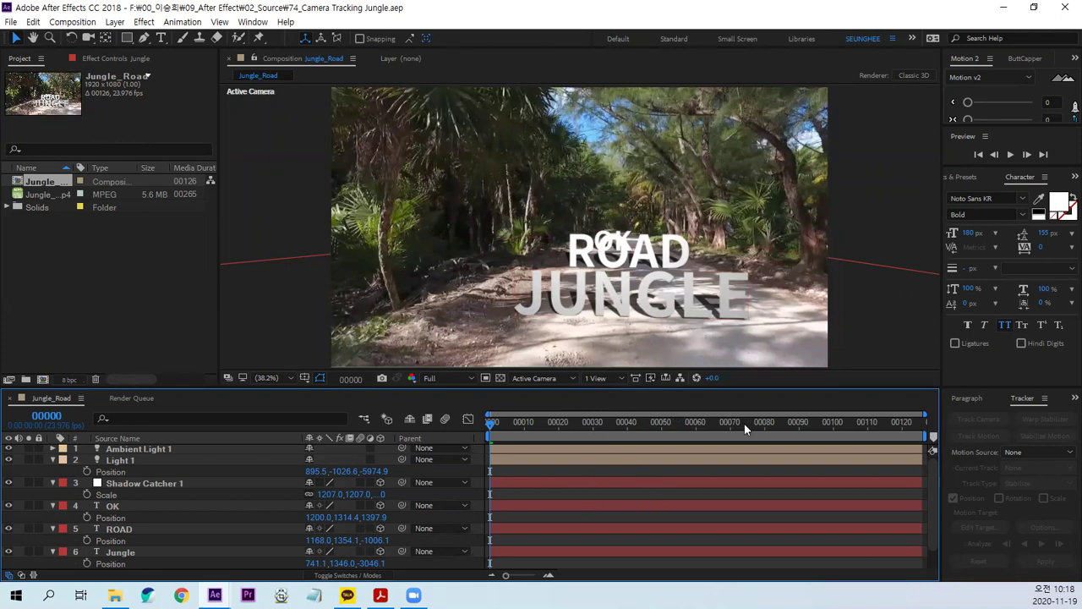
{"action": "key", "text": "space"}
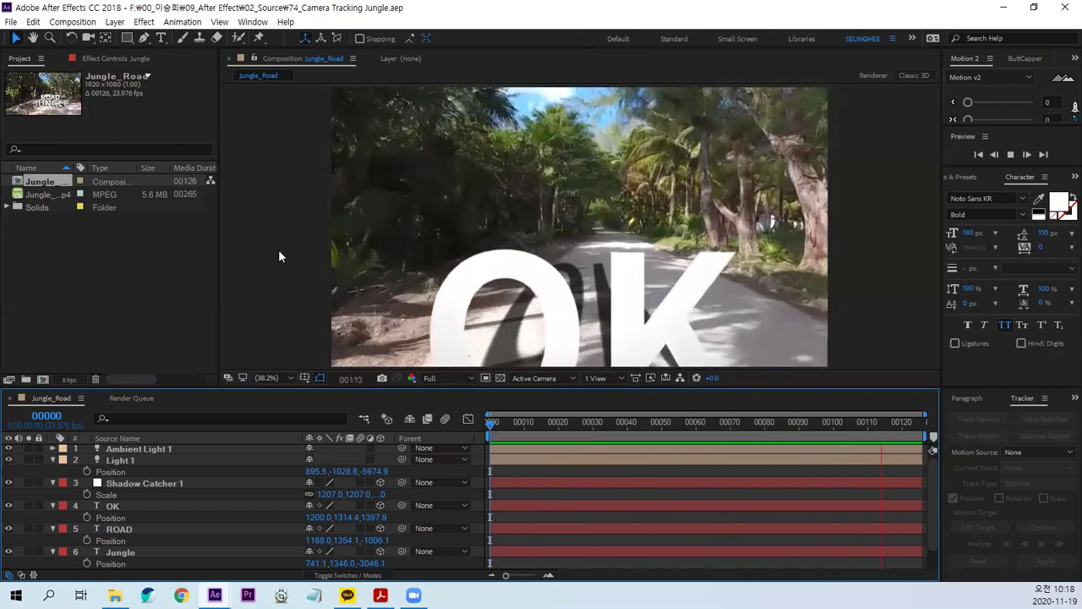
{"action": "left_click", "coordinate": [146, 278]}
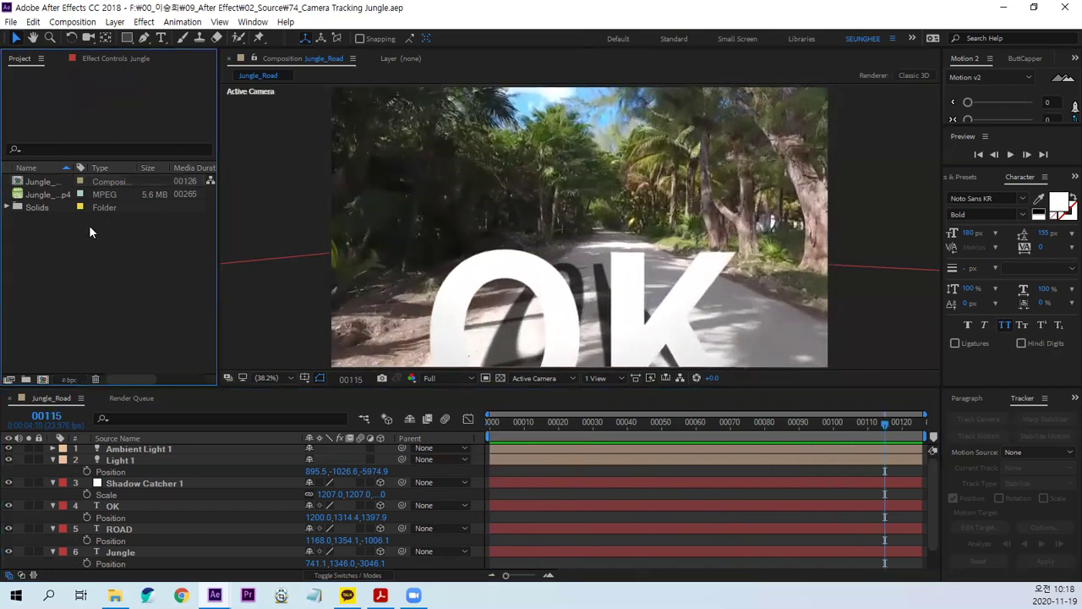
Create a new Jungle_Road 2 composition from Jungle_Road.mp4 and preview it.
{"action": "left_click", "coordinate": [41, 195]}
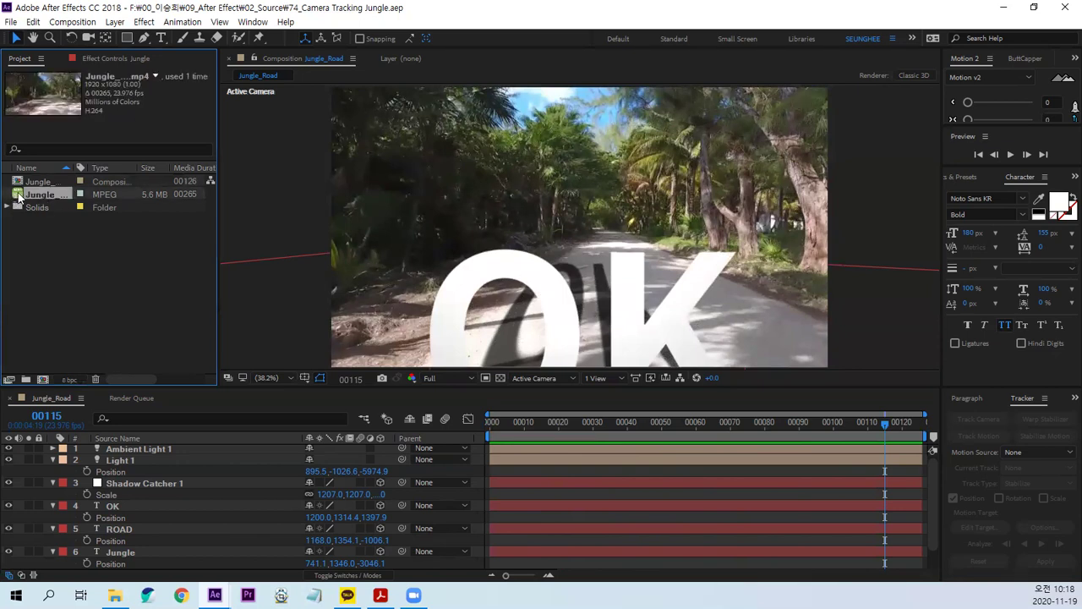
{"action": "left_click_drag", "start_coordinate": [19, 196], "coordinate": [43, 378]}
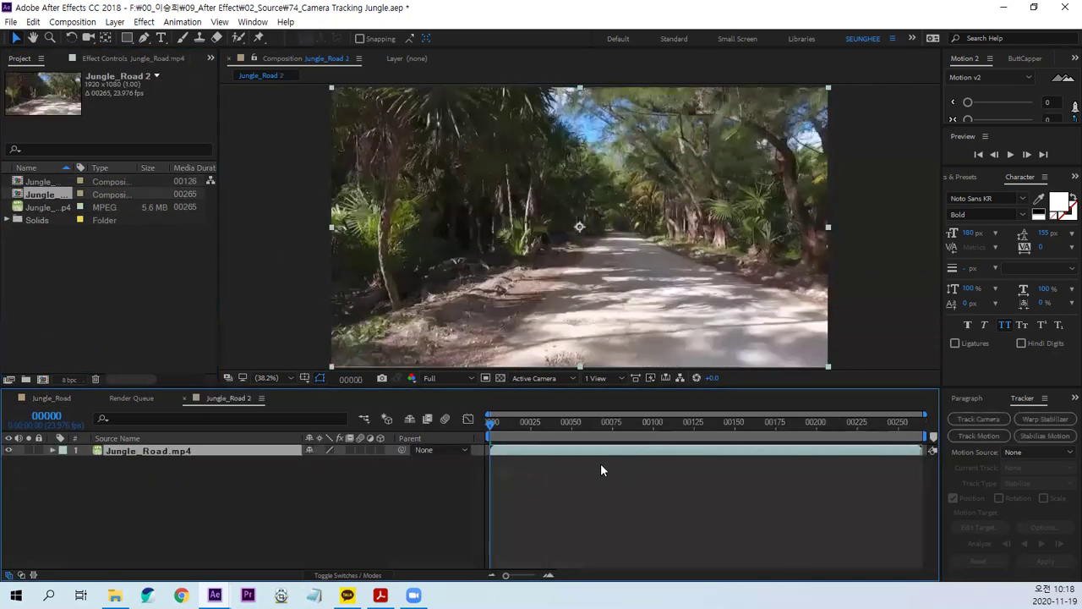
{"action": "key", "text": "space"}
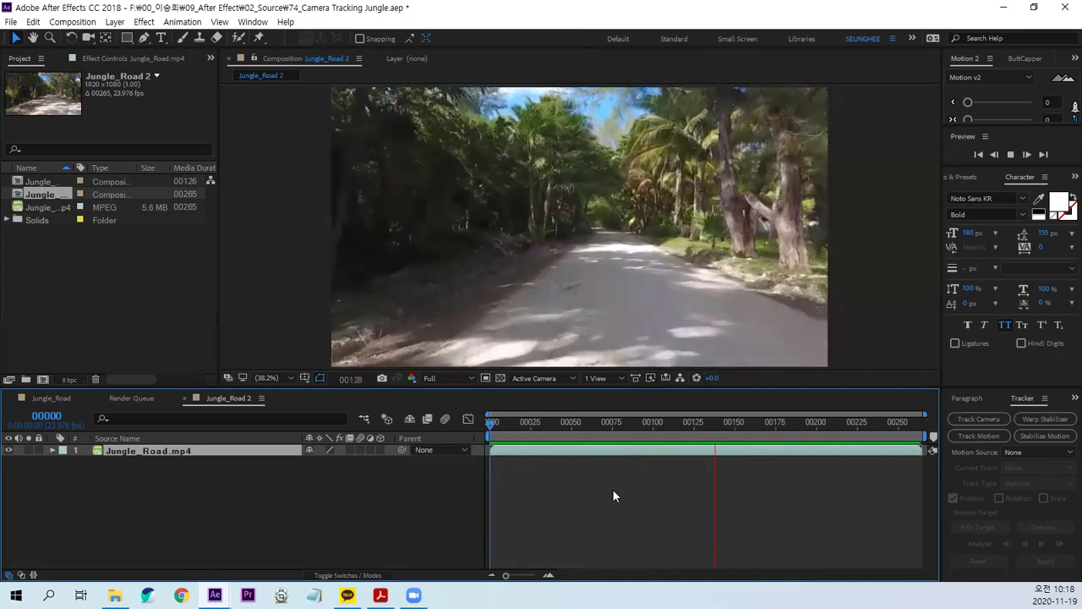
{"action": "key", "text": "space"}
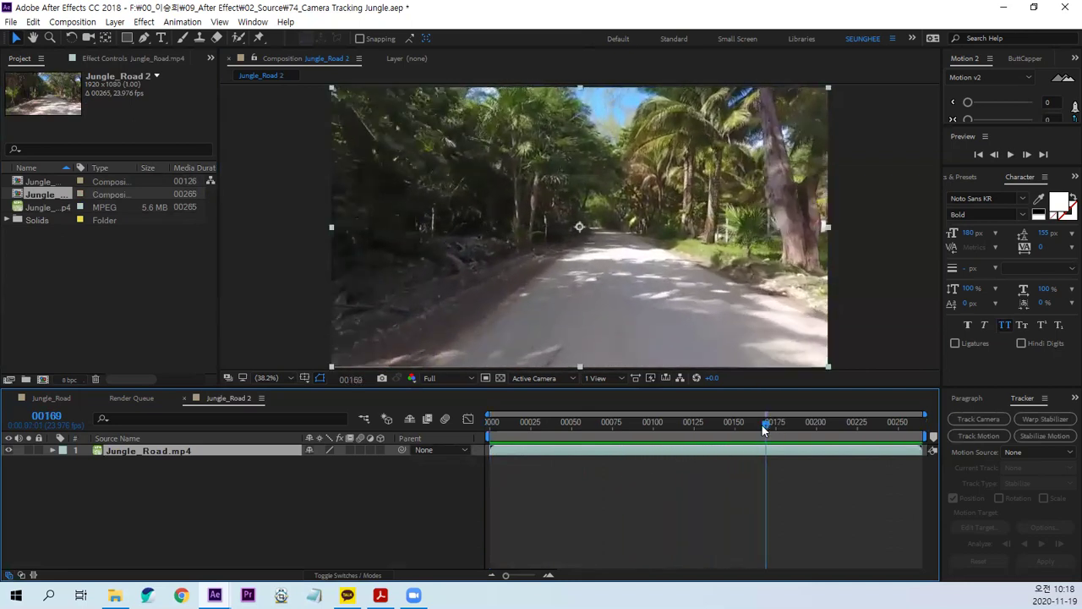
Trim the composition to the 126-frame work area and return to the first frame.
{"action": "left_click_drag", "start_coordinate": [761, 424], "coordinate": [550, 423]}
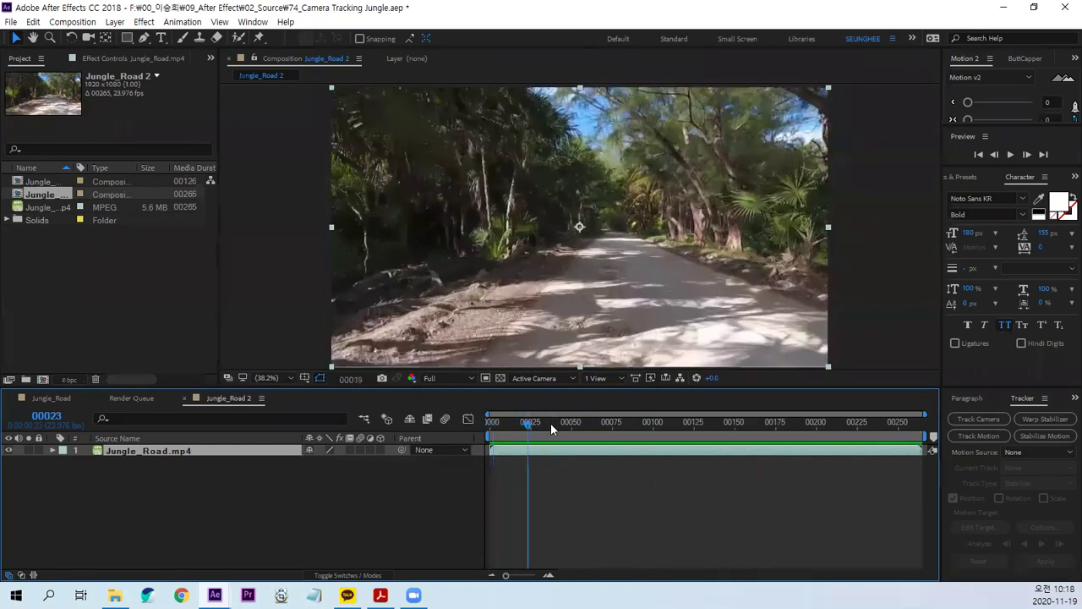
{"action": "left_click_drag", "start_coordinate": [550, 423], "coordinate": [691, 433]}
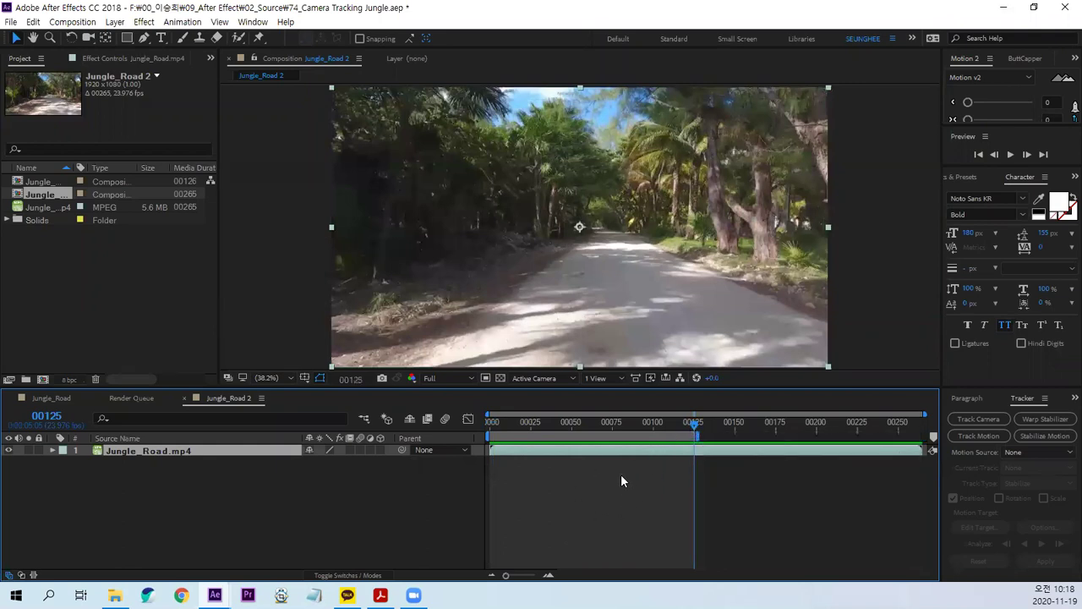
{"action": "left_click_drag", "start_coordinate": [677, 414], "coordinate": [702, 416]}
{"action": "right_click", "coordinate": [584, 437]}
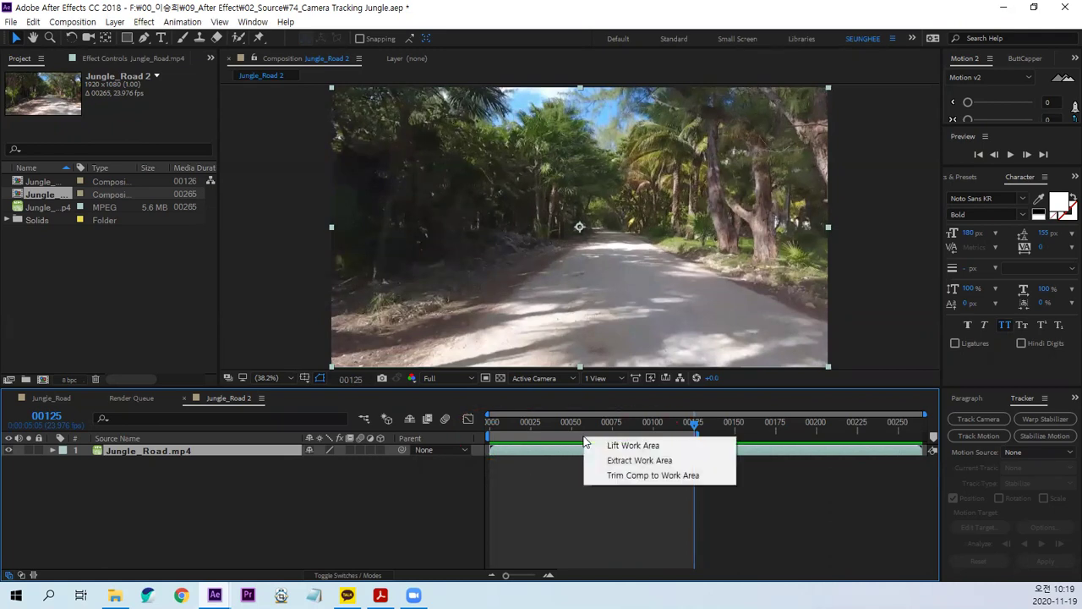
{"action": "left_click", "coordinate": [630, 476]}
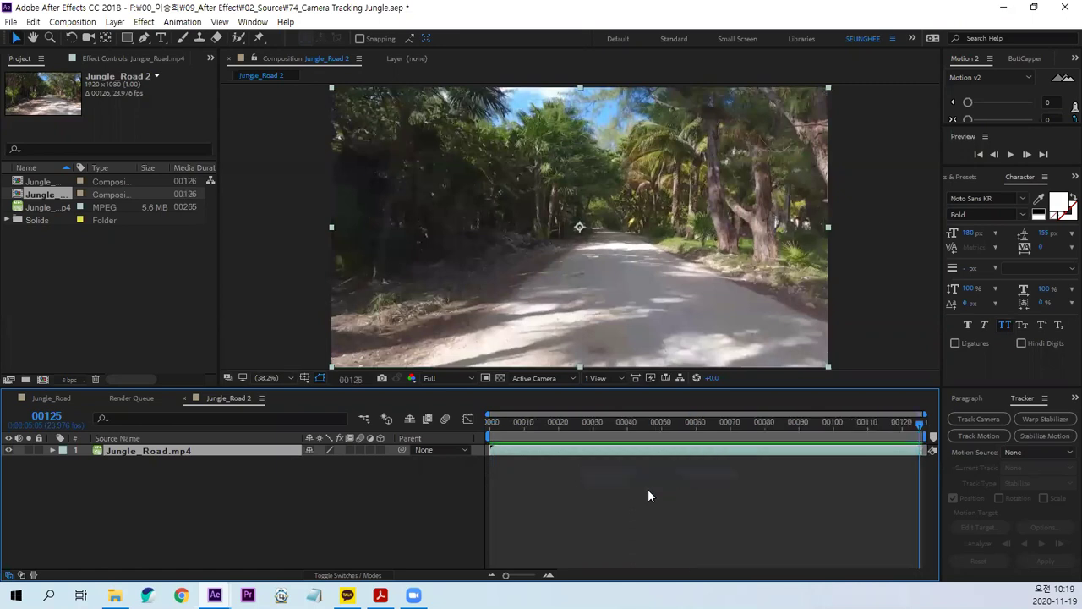
{"action": "left_click", "coordinate": [490, 423]}
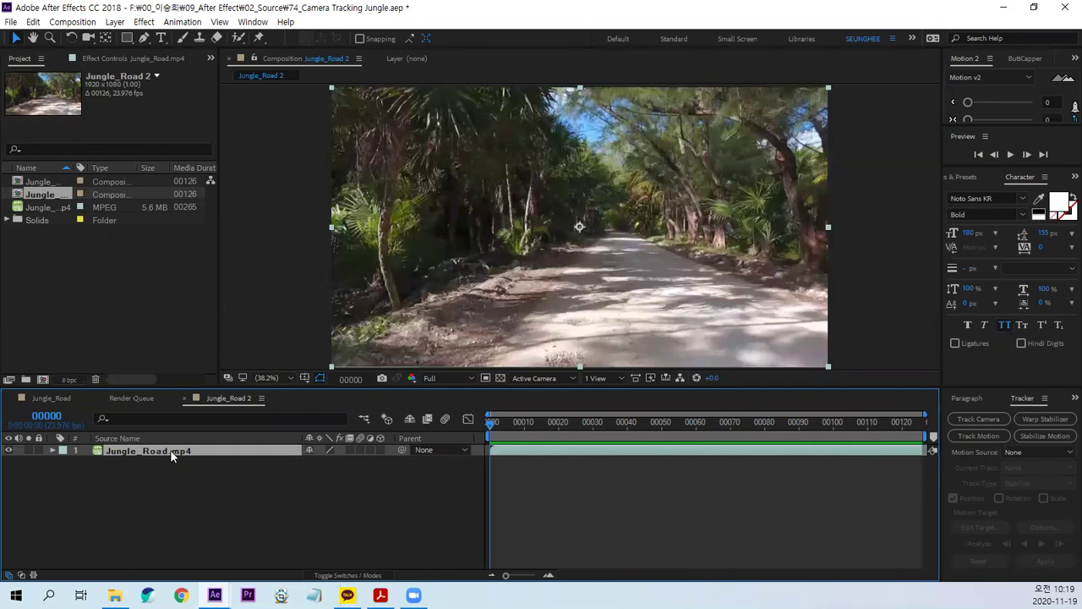
Apply 3D Camera Tracker to Jungle_Road.mp4 and let the analysis and solve finish.
{"action": "left_click", "coordinate": [184, 22]}
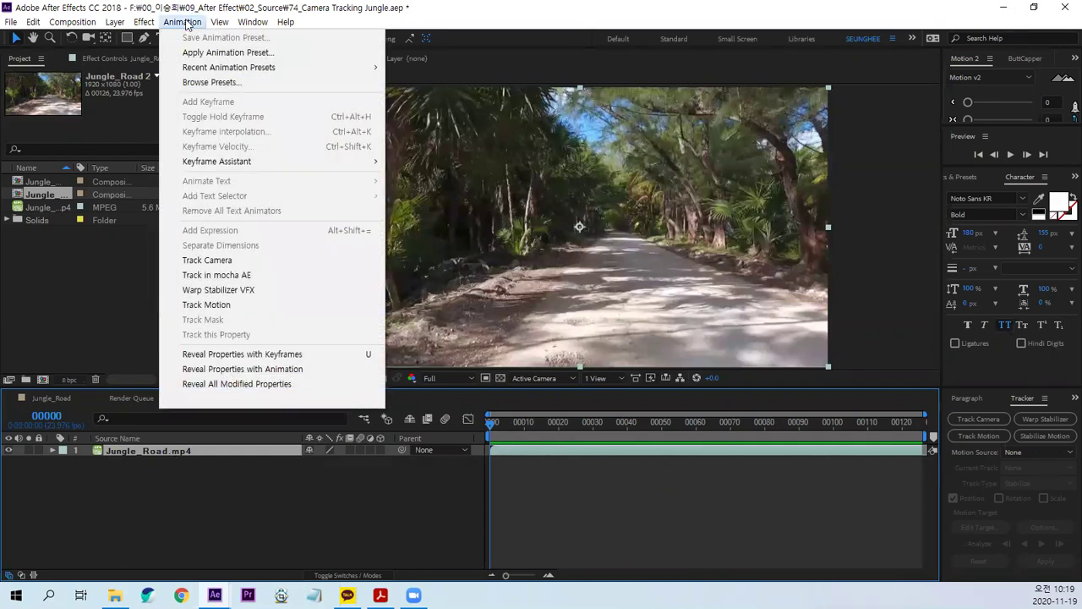
{"action": "left_click", "coordinate": [243, 265]}
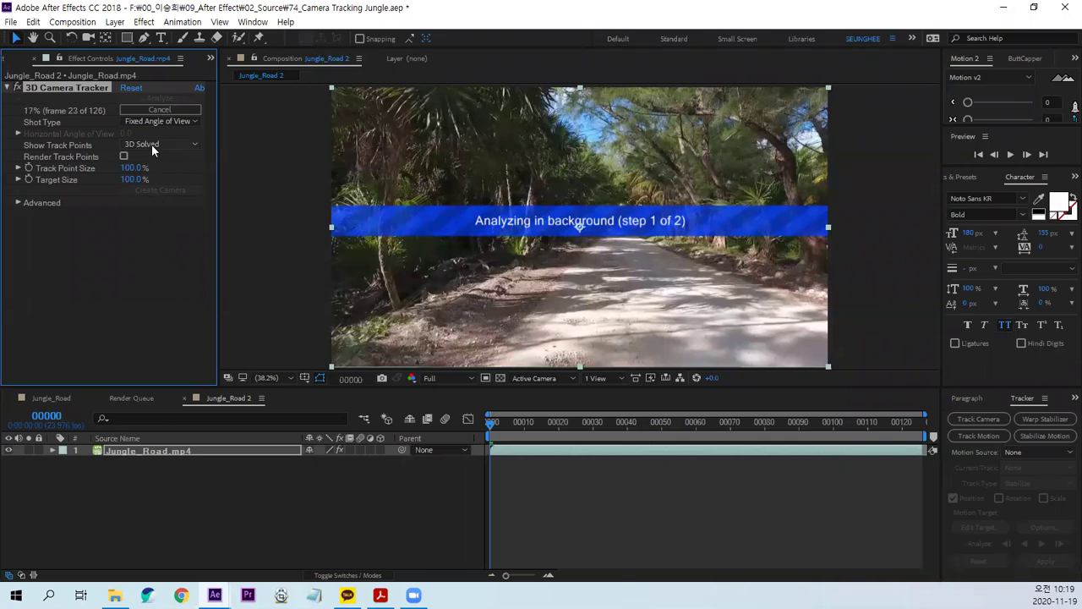
{"action": "left_click", "coordinate": [176, 123]}
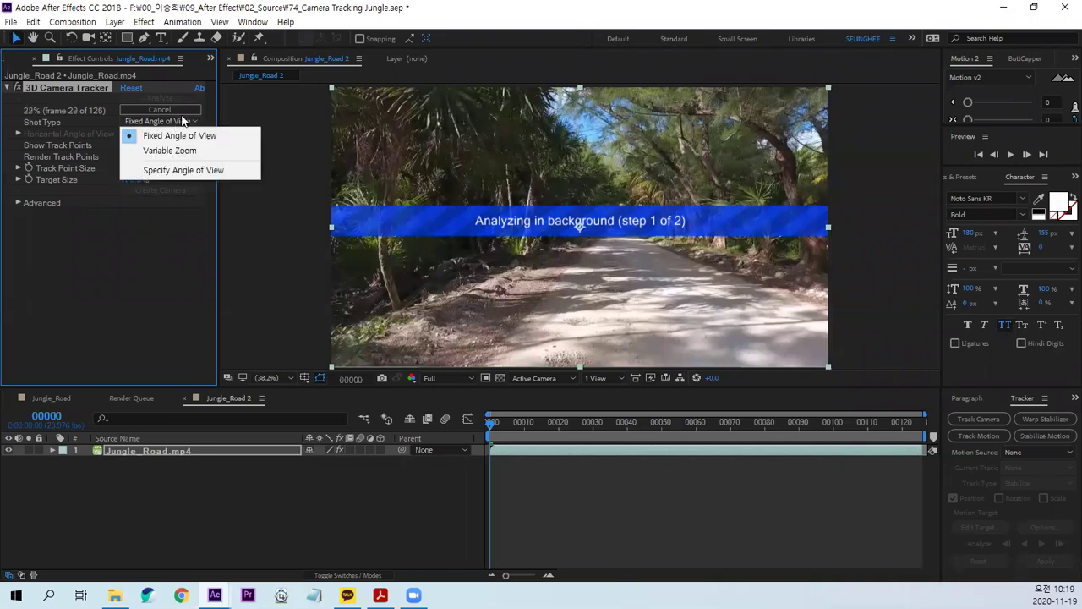
{"action": "key", "text": "ctrl+1"}
{"action": "left_click_drag", "start_coordinate": [132, 160], "coordinate": [184, 159]}
{"action": "left_click_drag", "start_coordinate": [366, 318], "coordinate": [413, 318]}
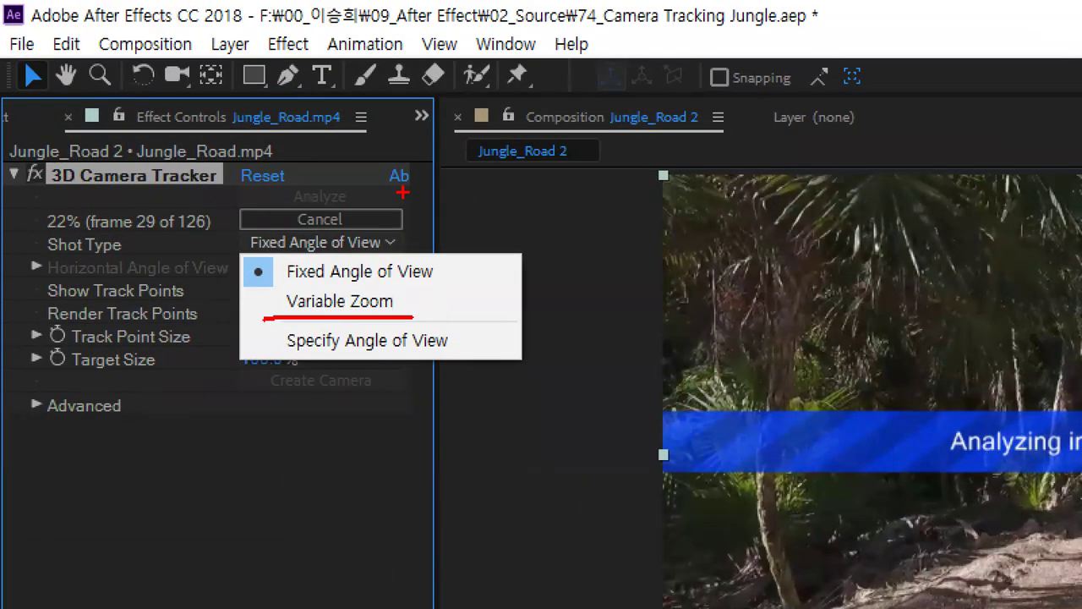
{"action": "key", "text": "Escape"}
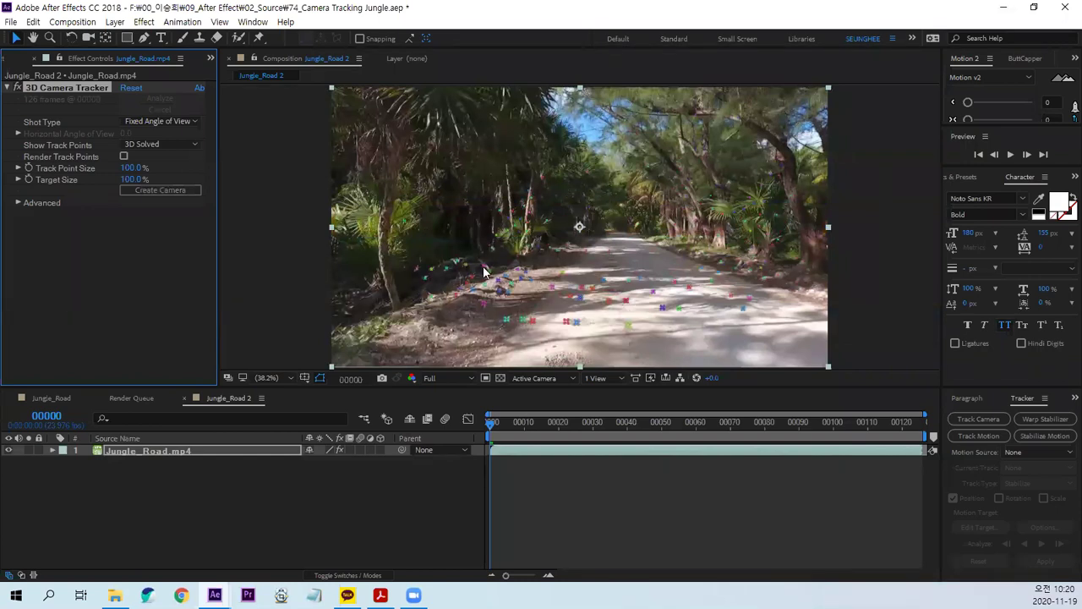
Select road track points and create three text layers (3, 2, 1) with a tracker camera.
{"action": "left_click", "coordinate": [609, 251]}
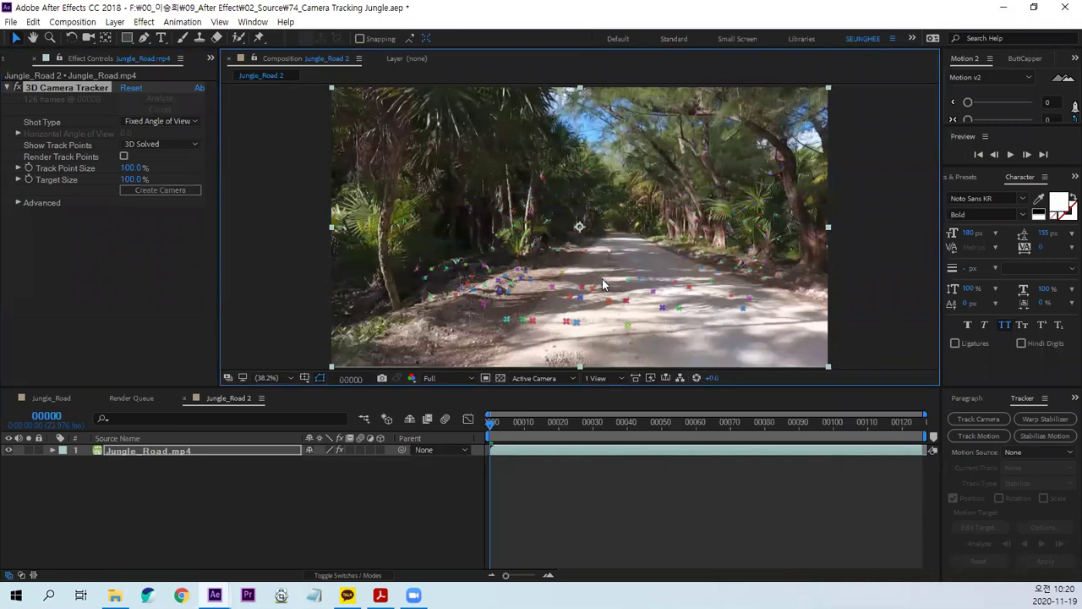
{"action": "left_click", "coordinate": [604, 282]}
{"action": "left_click", "coordinate": [641, 345]}
{"action": "left_click", "coordinate": [611, 251]}
{"action": "right_click", "coordinate": [624, 272]}
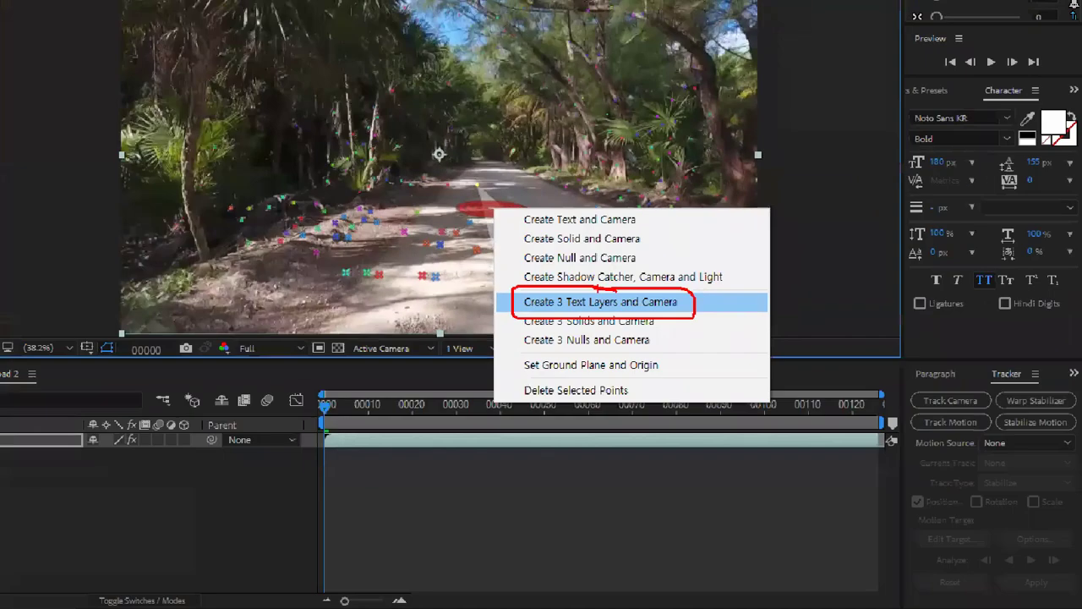
{"action": "left_click", "coordinate": [560, 299]}
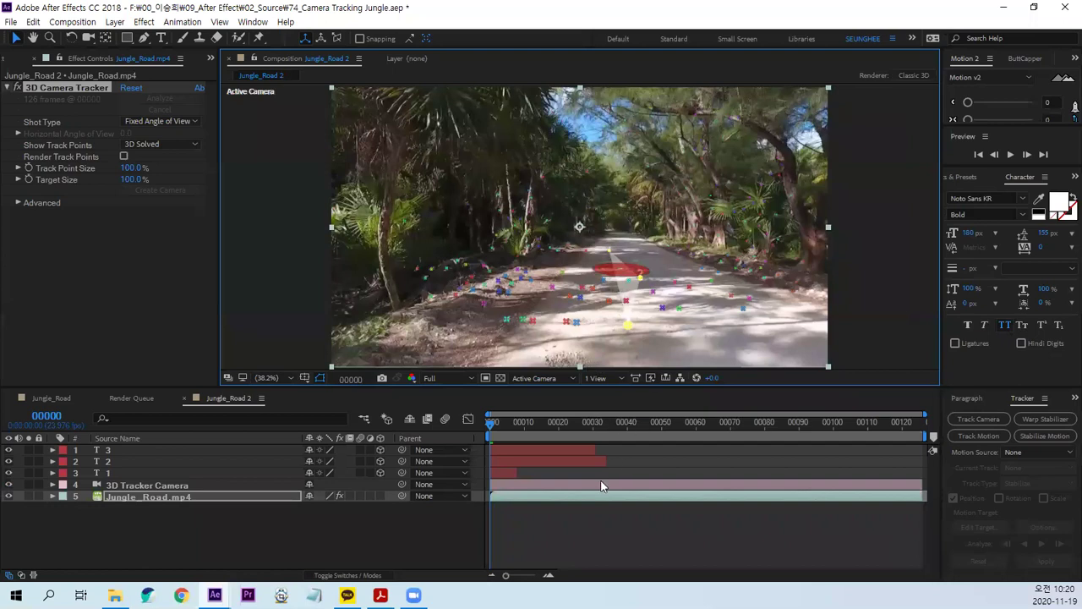
Preview the text layers placed on the road and return to the first frame.
{"action": "left_click", "coordinate": [596, 529]}
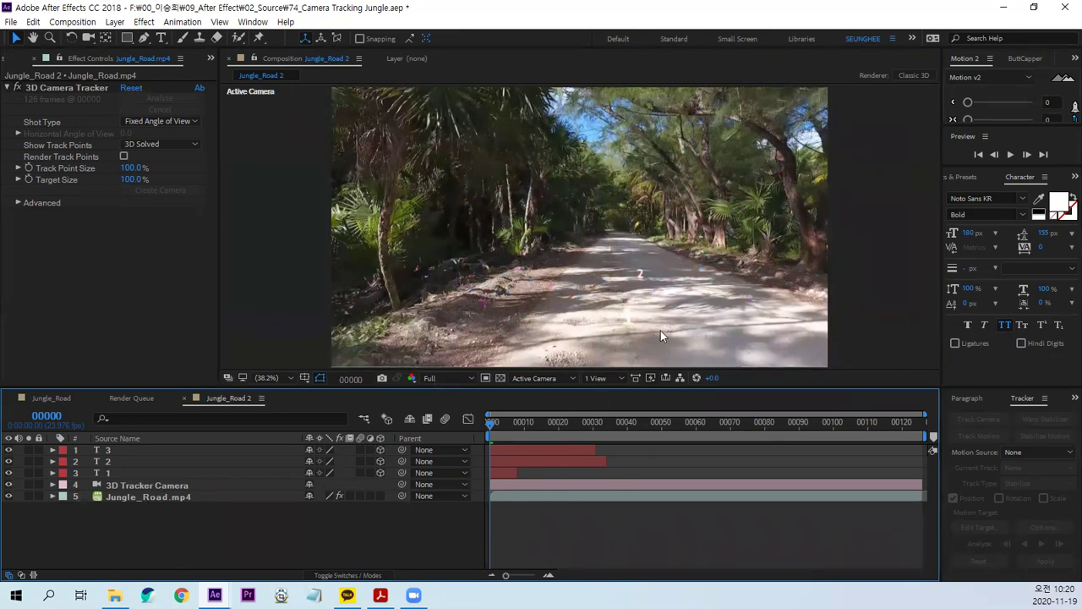
{"action": "key", "text": "space"}
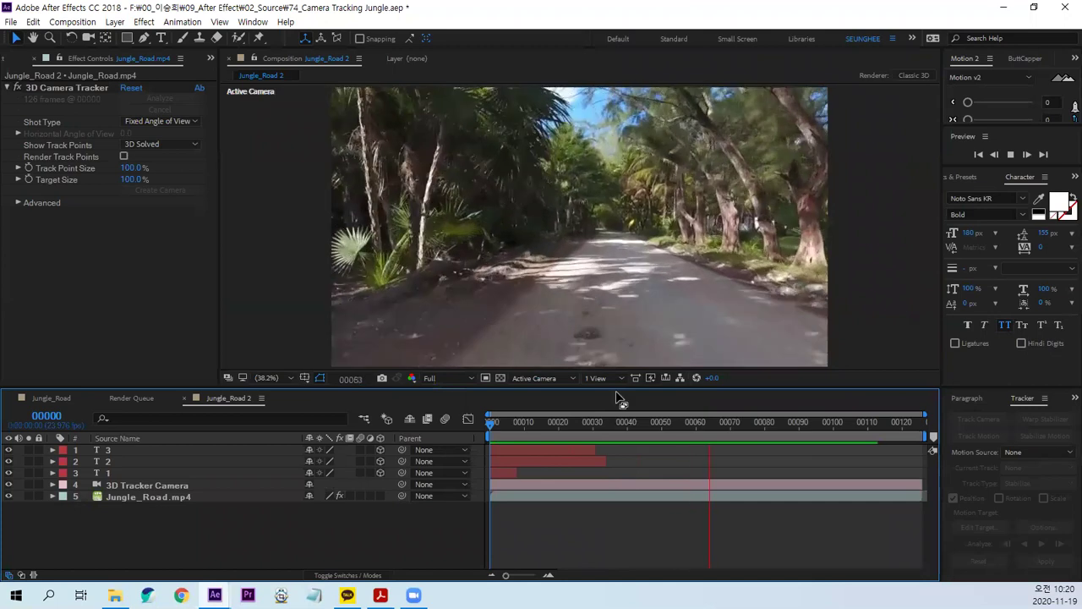
{"action": "key", "text": "space"}
{"action": "left_click_drag", "start_coordinate": [722, 422], "coordinate": [477, 437]}
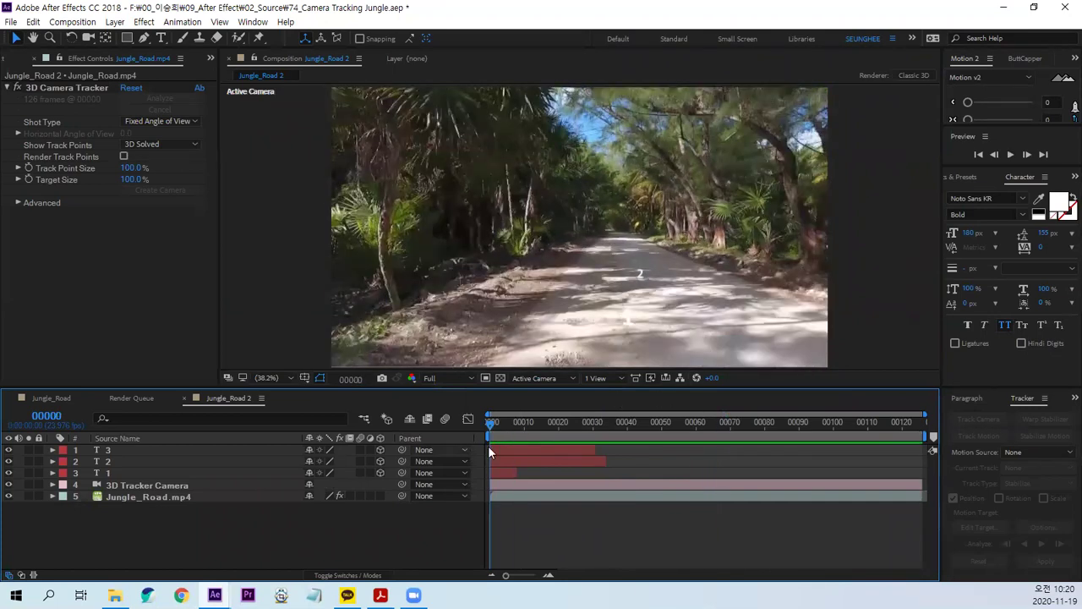
Set the '1' text layer's font size to 615 px.
{"action": "left_click", "coordinate": [108, 475]}
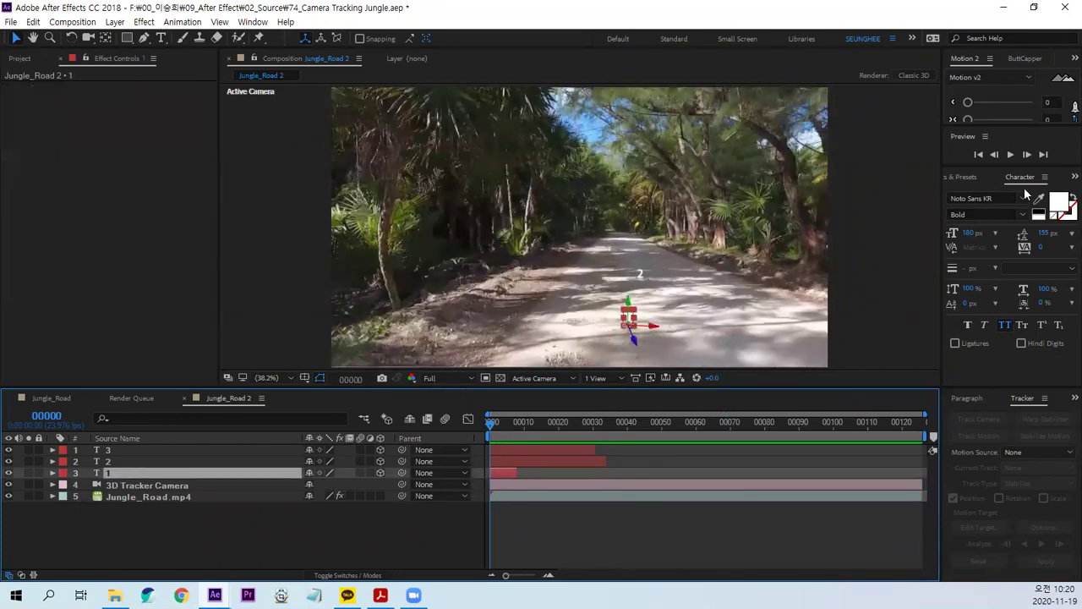
{"action": "left_click_drag", "start_coordinate": [968, 239], "coordinate": [1067, 219]}
{"action": "mouse_move", "coordinate": [969, 239]}
{"action": "left_mouse_down"}
{"action": "mouse_move", "coordinate": [981, 235]}
{"action": "mouse_move", "coordinate": [971, 237]}
{"action": "left_mouse_up"}
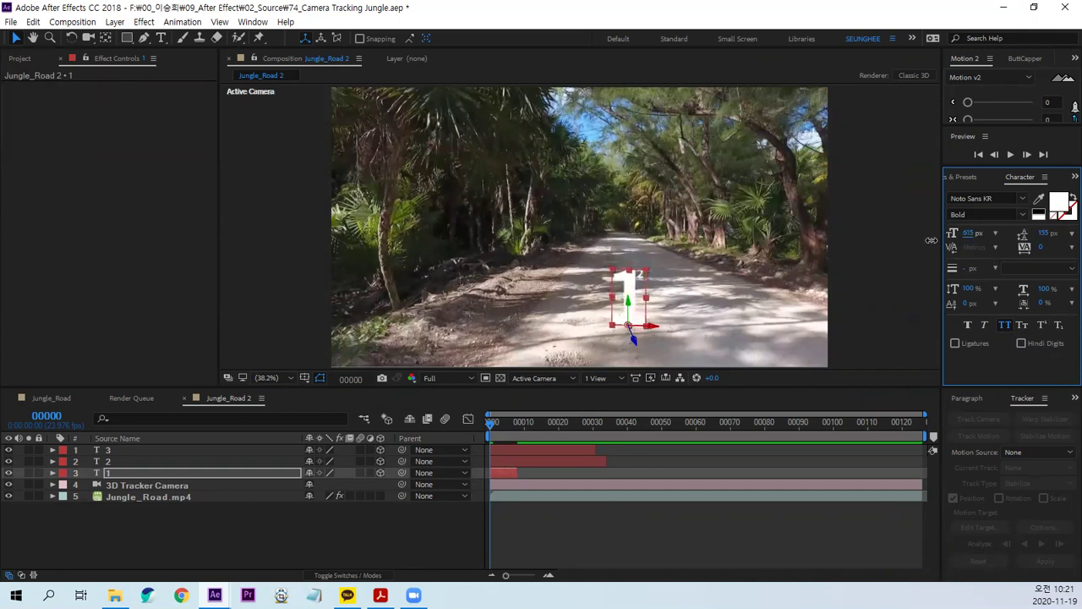
{"action": "left_click", "coordinate": [409, 542]}
Preview and scrub the clip to find where the 1 disappears.
{"action": "key", "text": "space"}
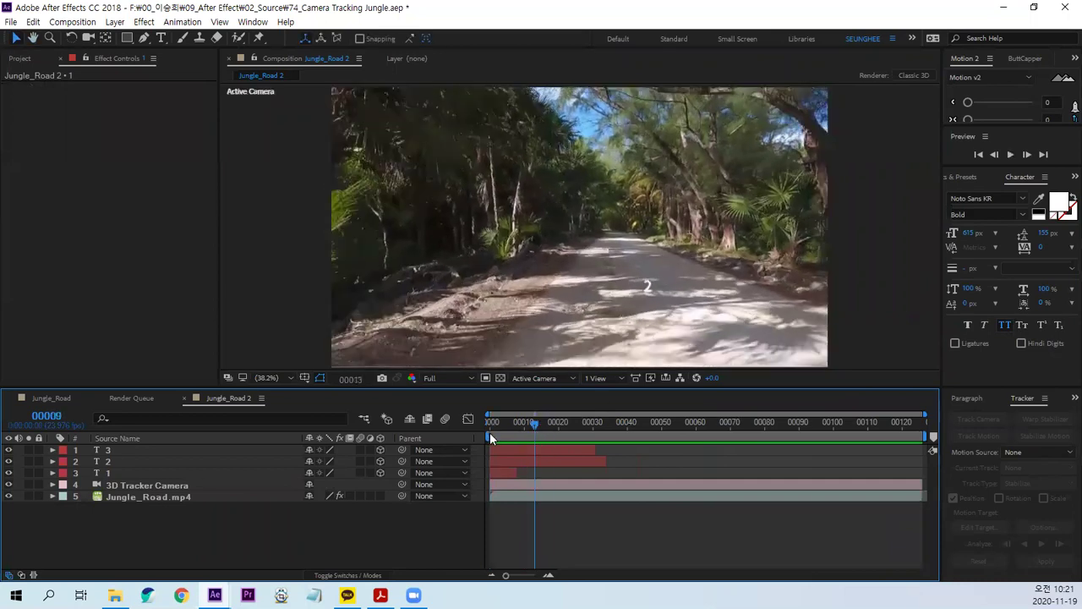
{"action": "key", "text": "space"}
{"action": "left_click", "coordinate": [504, 427]}
{"action": "left_click_drag", "start_coordinate": [512, 430], "coordinate": [525, 422]}
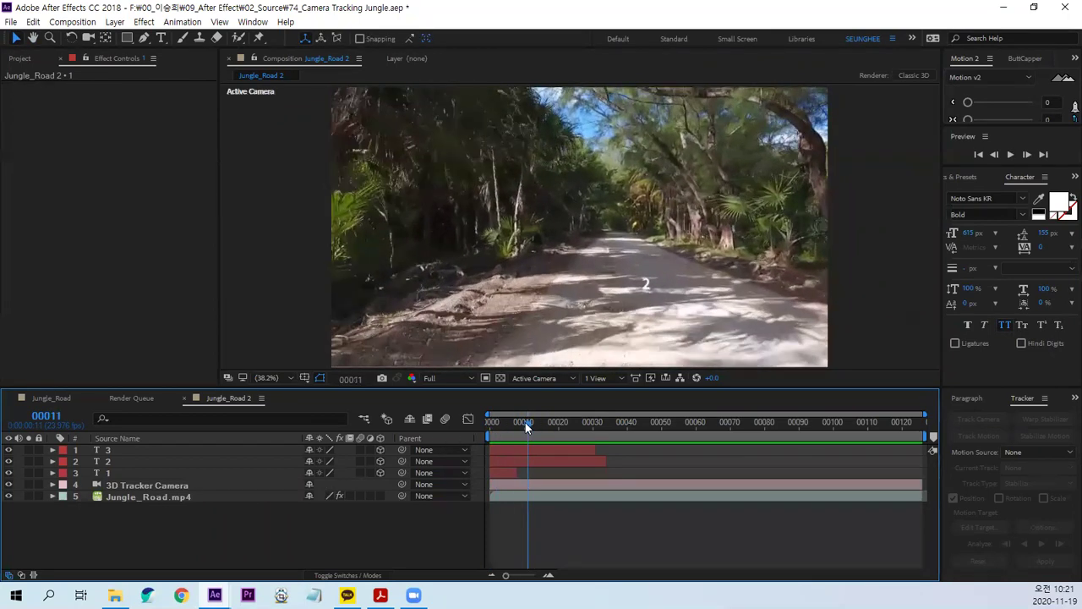
{"action": "left_click_drag", "start_coordinate": [525, 422], "coordinate": [473, 433]}
{"action": "key", "text": "space"}
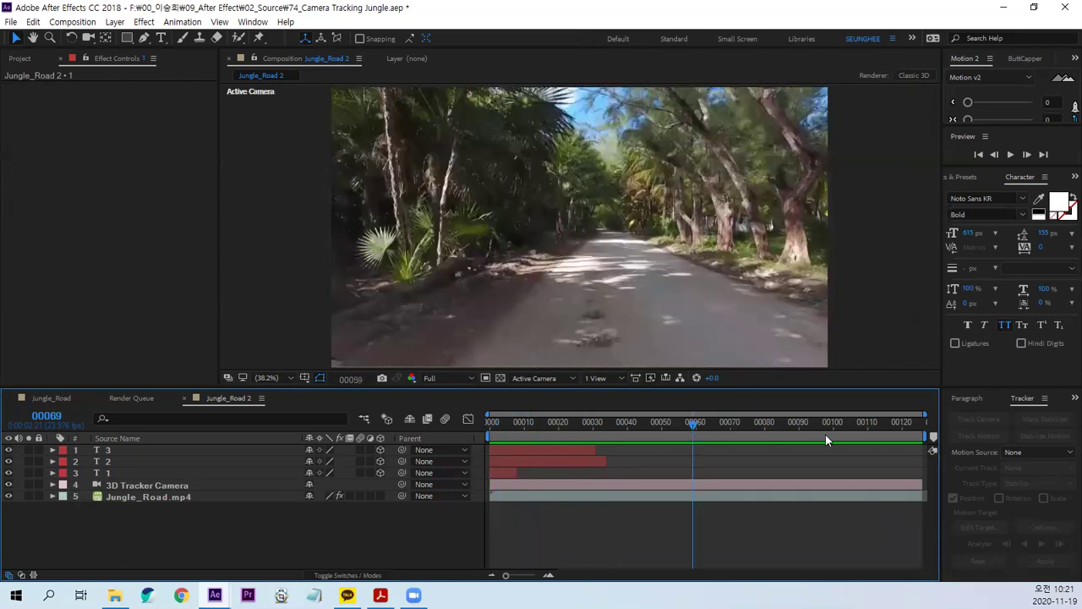
Extend text layers 1, 2 and 3 to the comp end with Alt+] and preview.
{"action": "left_click", "coordinate": [120, 470]}
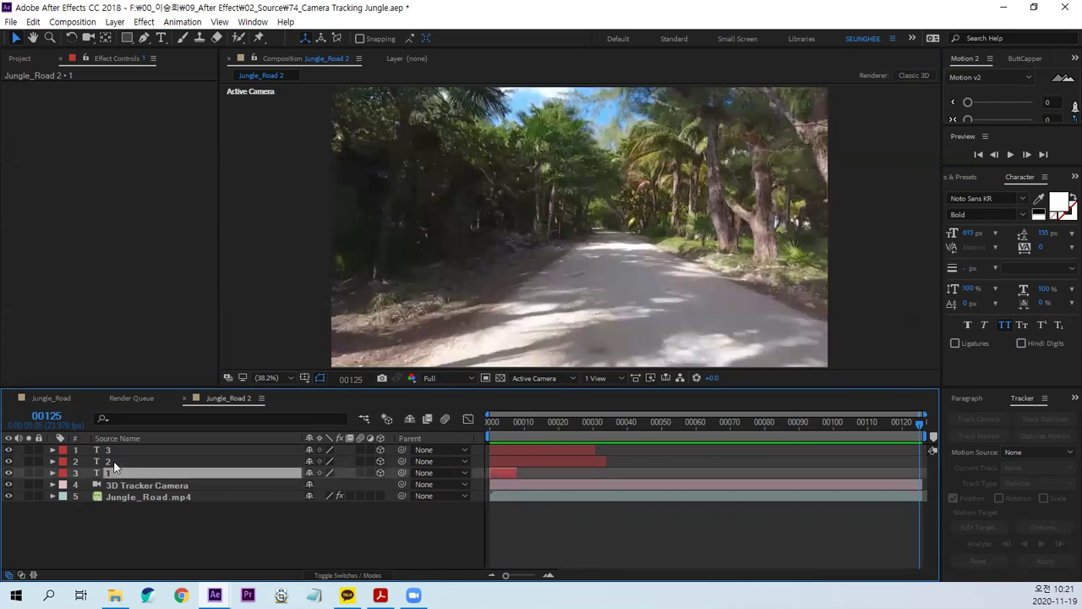
{"action": "left_click", "coordinate": [117, 446], "text": "shift"}
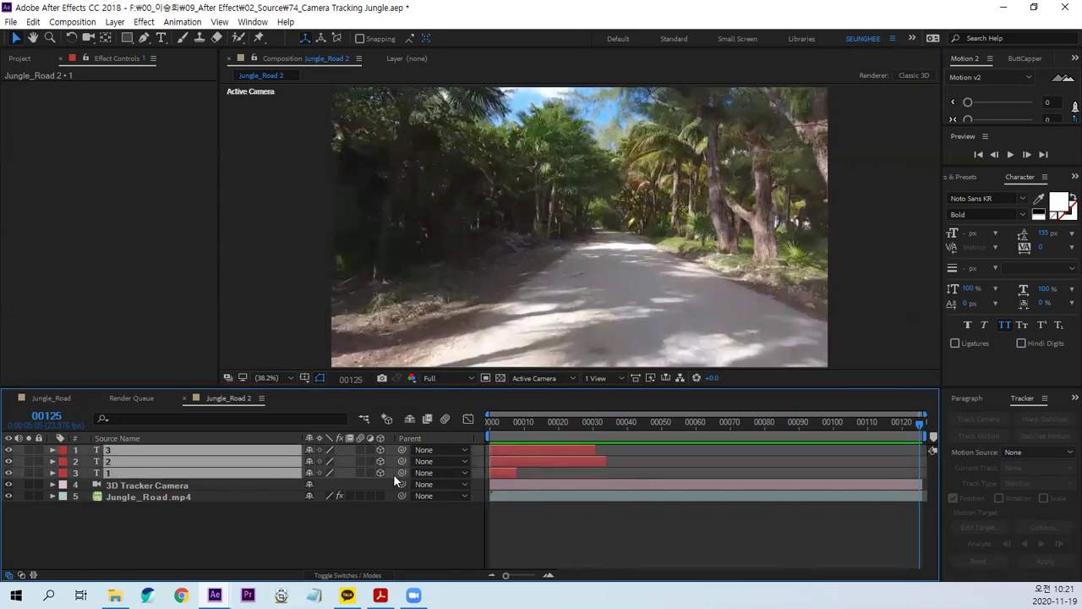
{"action": "key", "text": "alt+bracketright"}
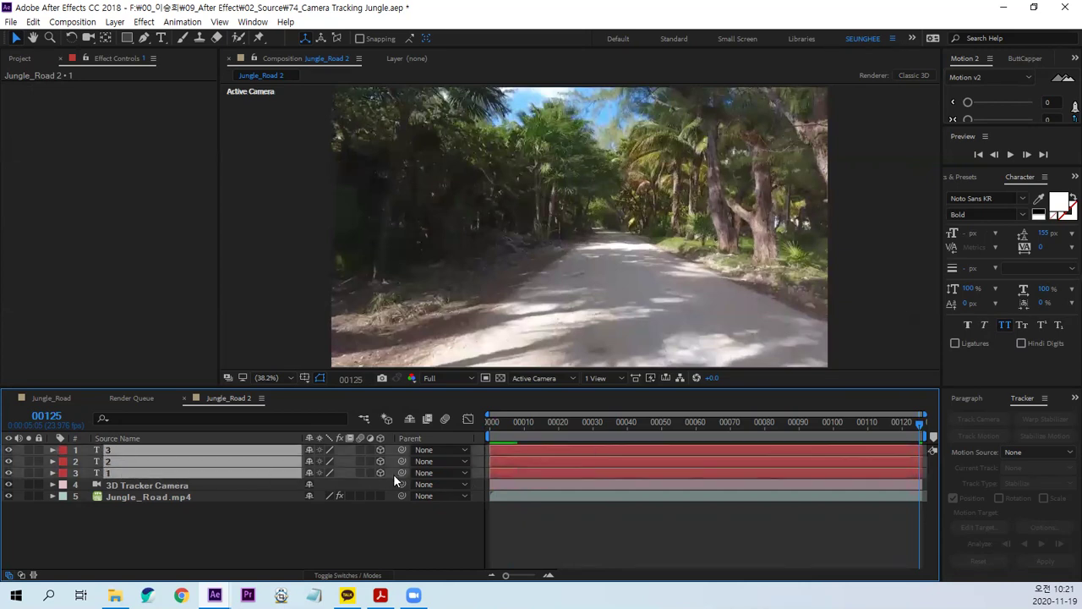
{"action": "left_click", "coordinate": [497, 423]}
{"action": "left_click_drag", "start_coordinate": [497, 425], "coordinate": [430, 423]}
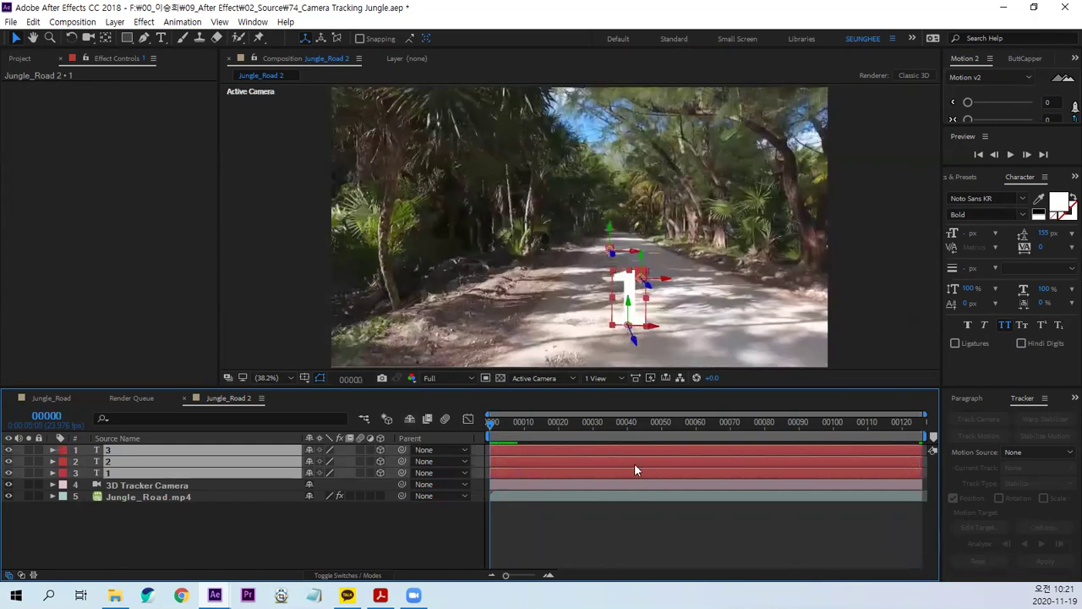
{"action": "key", "text": "space"}
{"action": "key", "text": "space"}
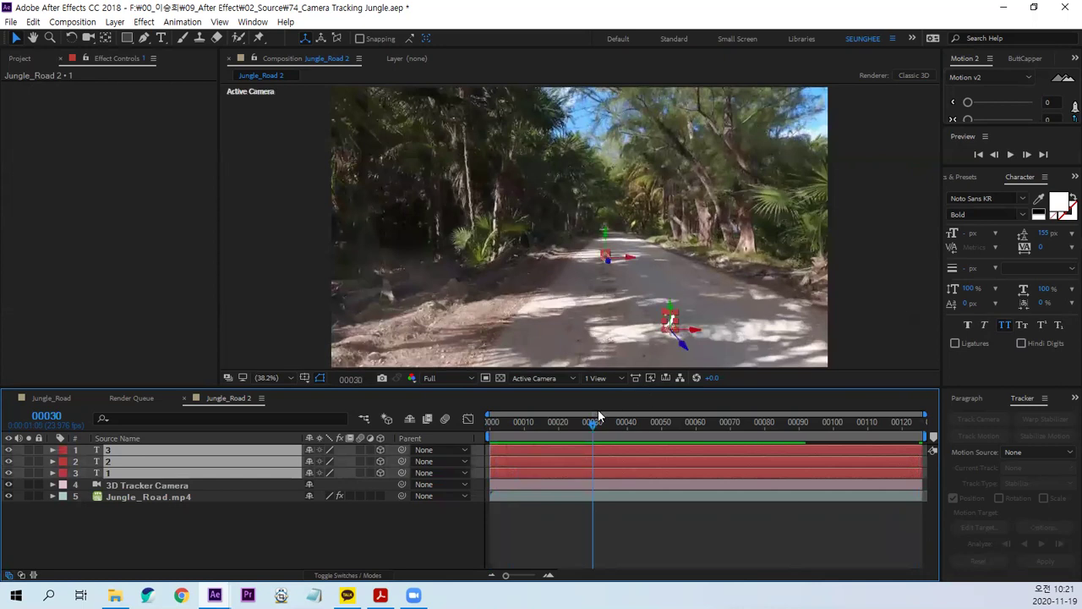
Set the '2' text layer's font size to 615 px.
{"action": "left_click_drag", "start_coordinate": [598, 416], "coordinate": [438, 433]}
{"action": "left_click", "coordinate": [125, 488]}
{"action": "left_click", "coordinate": [117, 462]}
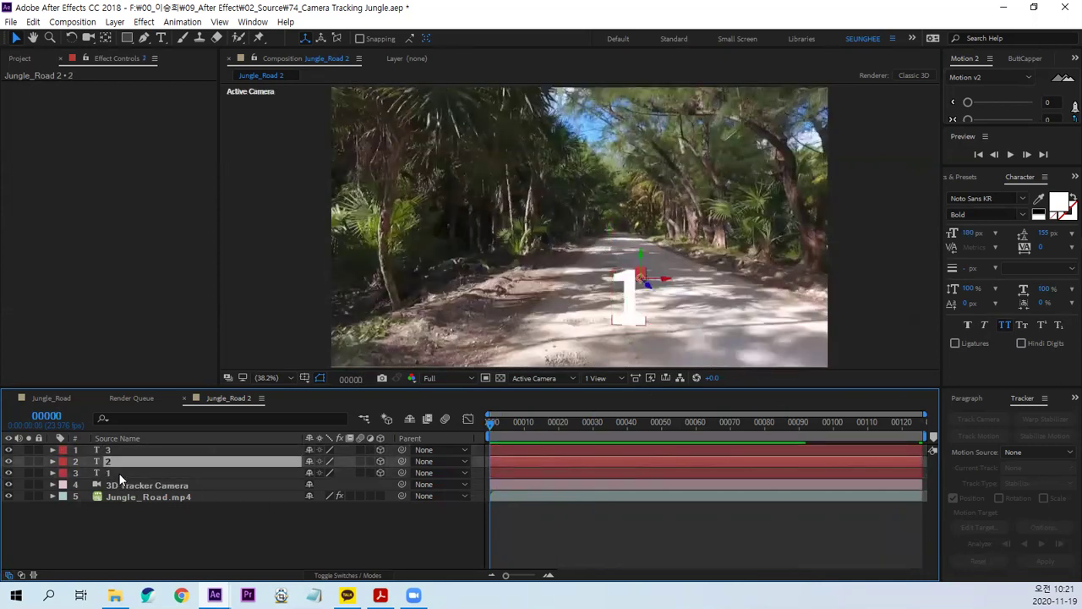
{"action": "left_click", "coordinate": [120, 474]}
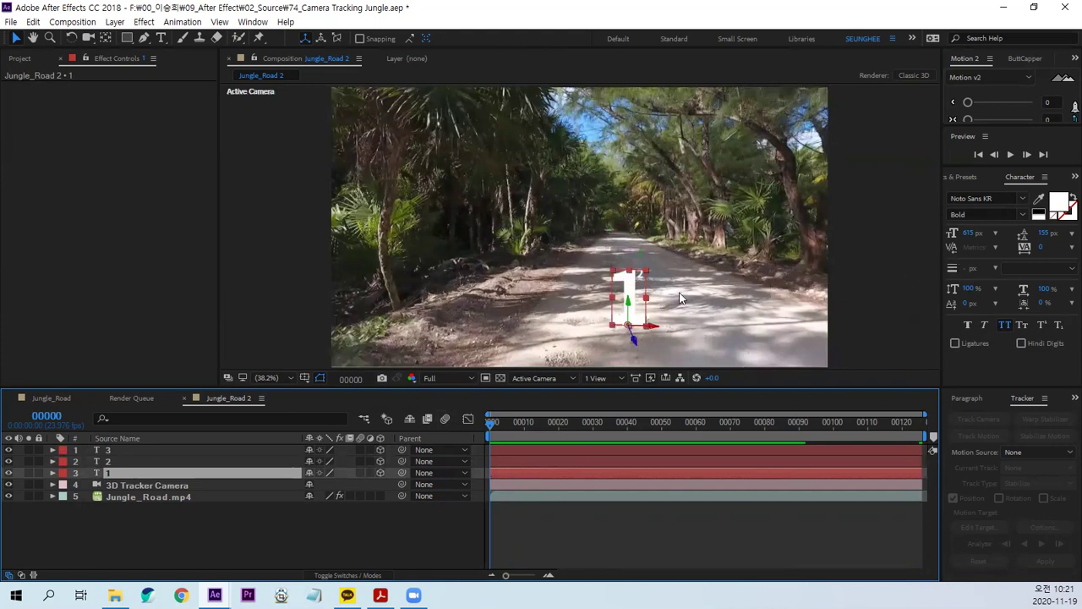
{"action": "left_click", "coordinate": [119, 464]}
{"action": "left_click", "coordinate": [973, 232]}
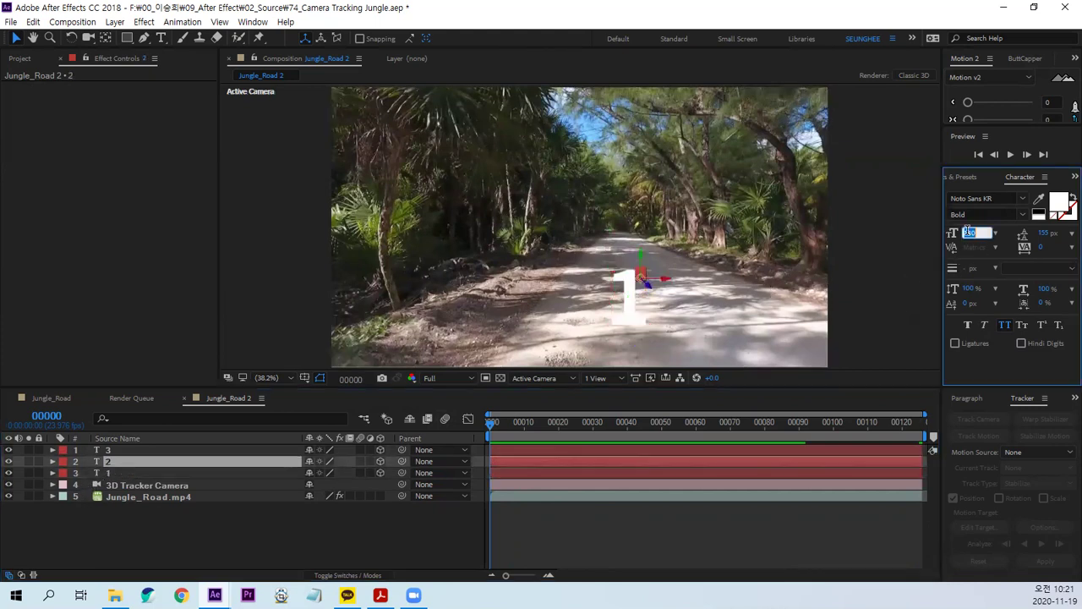
{"action": "type", "text": "615"}
{"action": "key", "text": "Return"}
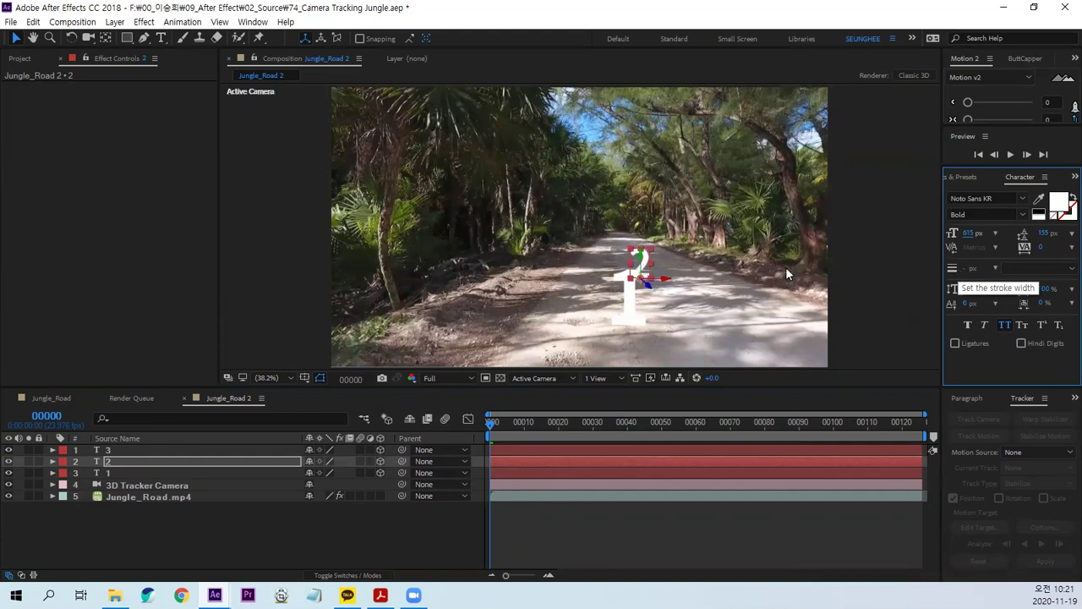
Set the '3' text layer's font size to 615 px, then deselect.
{"action": "left_click", "coordinate": [108, 450]}
{"action": "left_click", "coordinate": [973, 232]}
{"action": "type", "text": "5"}
{"action": "key", "text": "Return"}
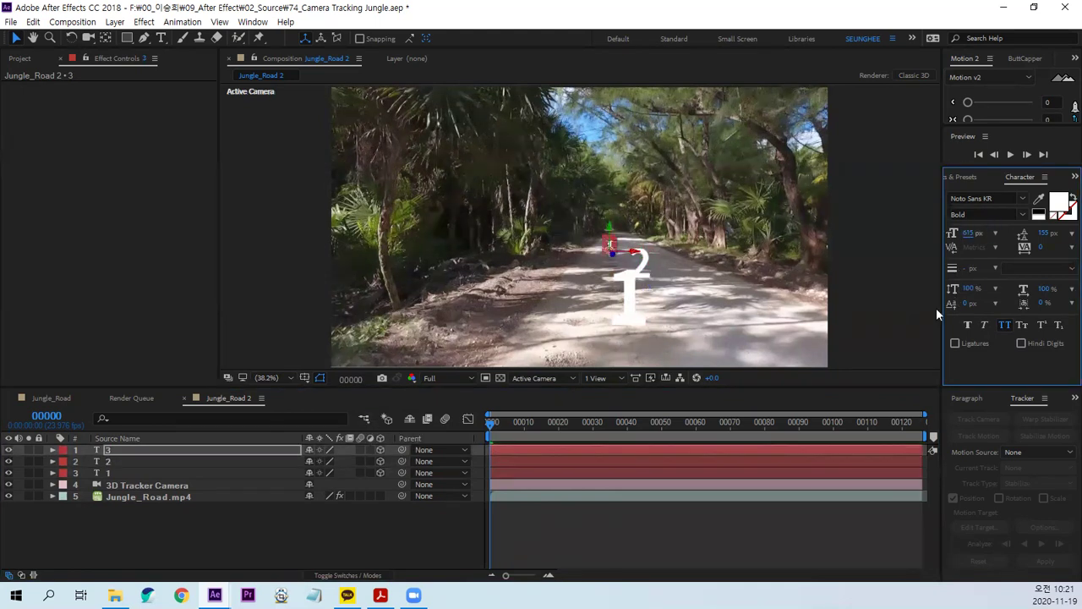
{"action": "left_click", "coordinate": [575, 539]}
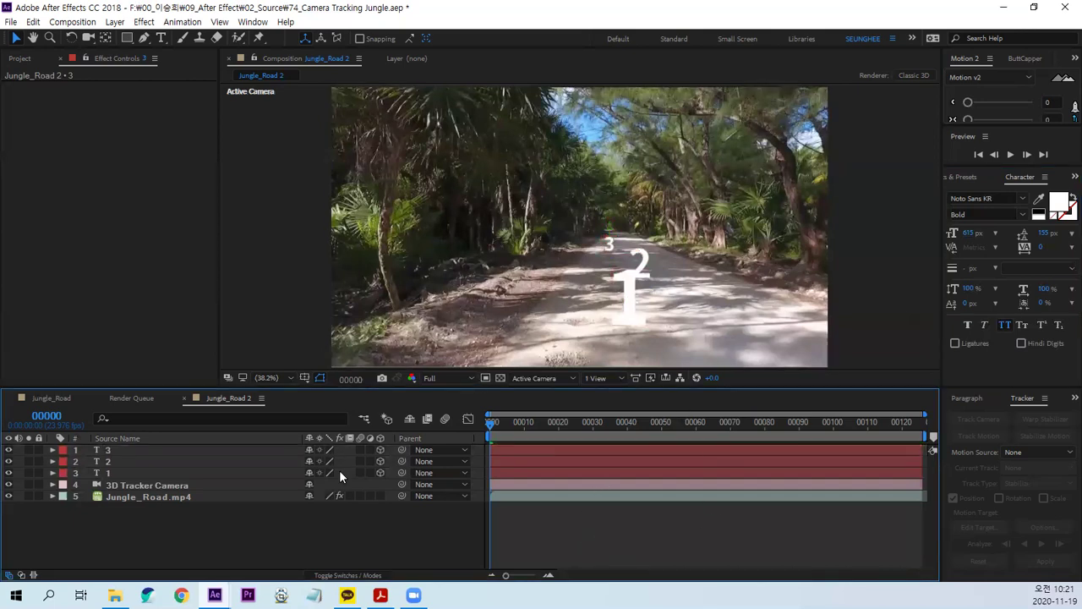
Show Jungle_Road.mp4's 3D Camera Tracker points and target a road point near the numbers.
{"action": "left_click", "coordinate": [143, 497]}
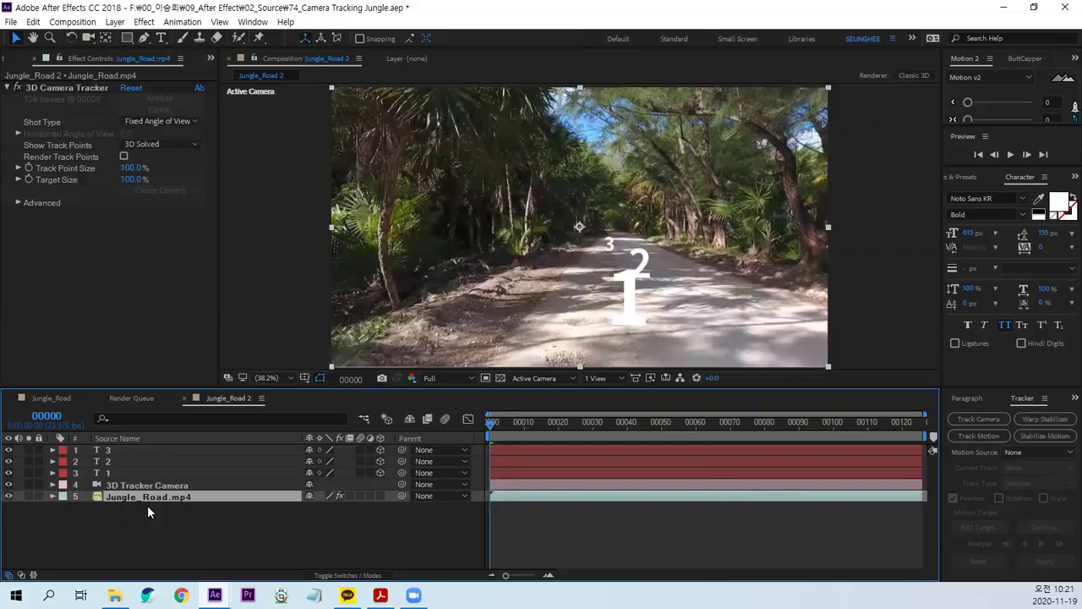
{"action": "key", "text": "ctrl+1"}
{"action": "left_click_drag", "start_coordinate": [188, 499], "coordinate": [190, 514]}
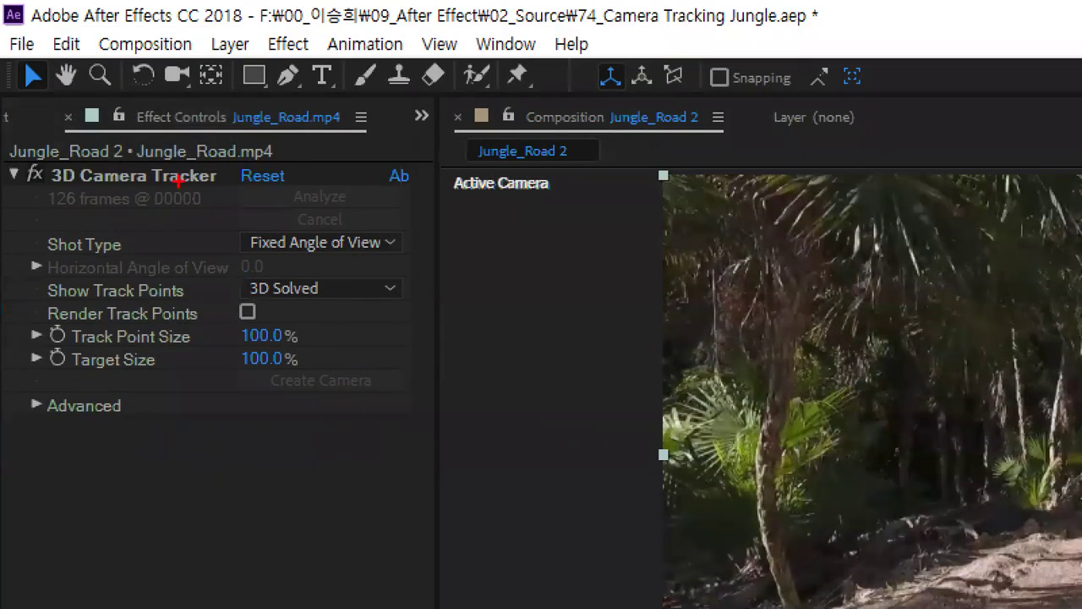
{"action": "left_click_drag", "start_coordinate": [200, 181], "coordinate": [203, 186]}
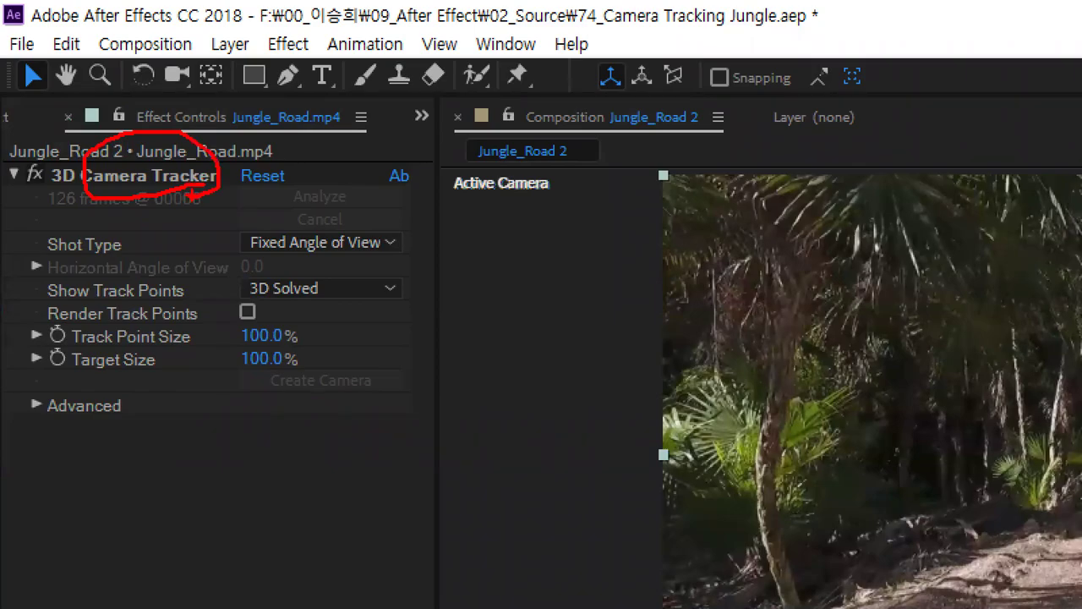
{"action": "key", "text": "Escape"}
{"action": "left_click", "coordinate": [72, 86]}
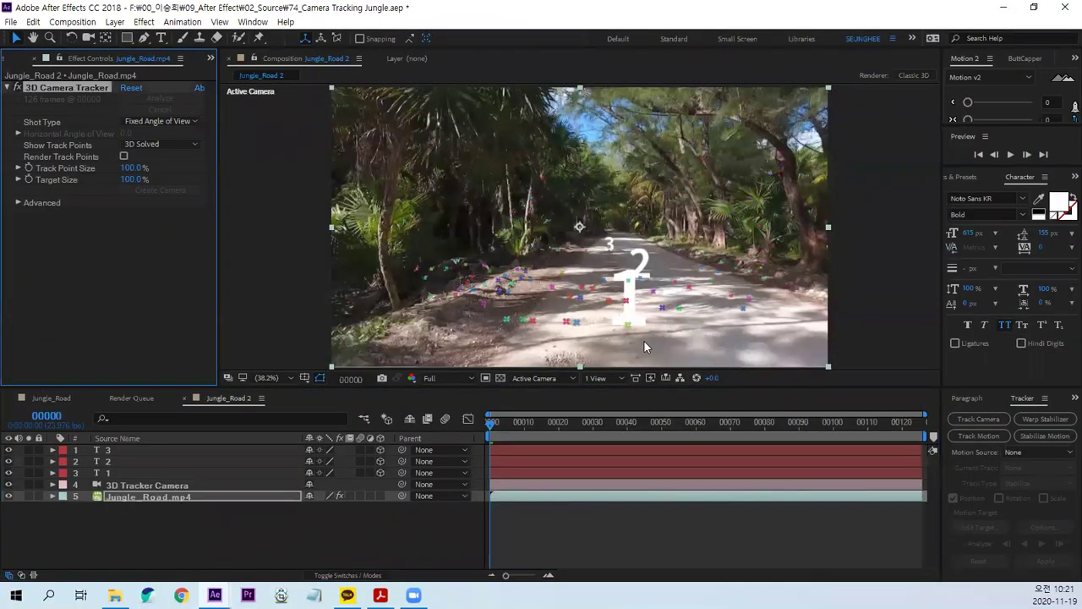
{"action": "left_click", "coordinate": [627, 327]}
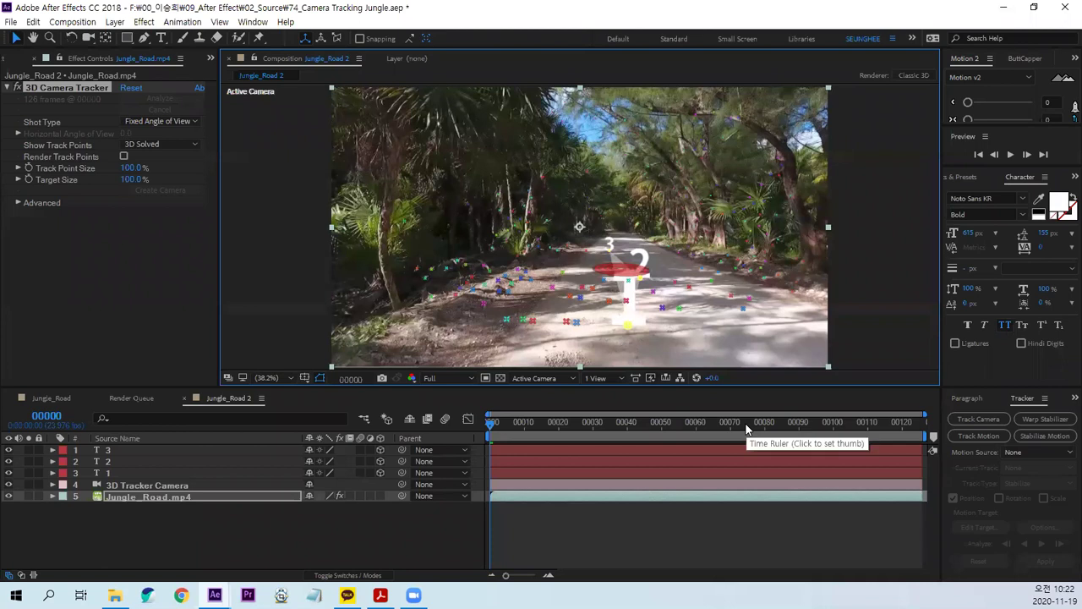
Create Shadow Catcher 1 and Light 1 at the road target, then deselect the footage.
{"action": "right_click", "coordinate": [626, 274]}
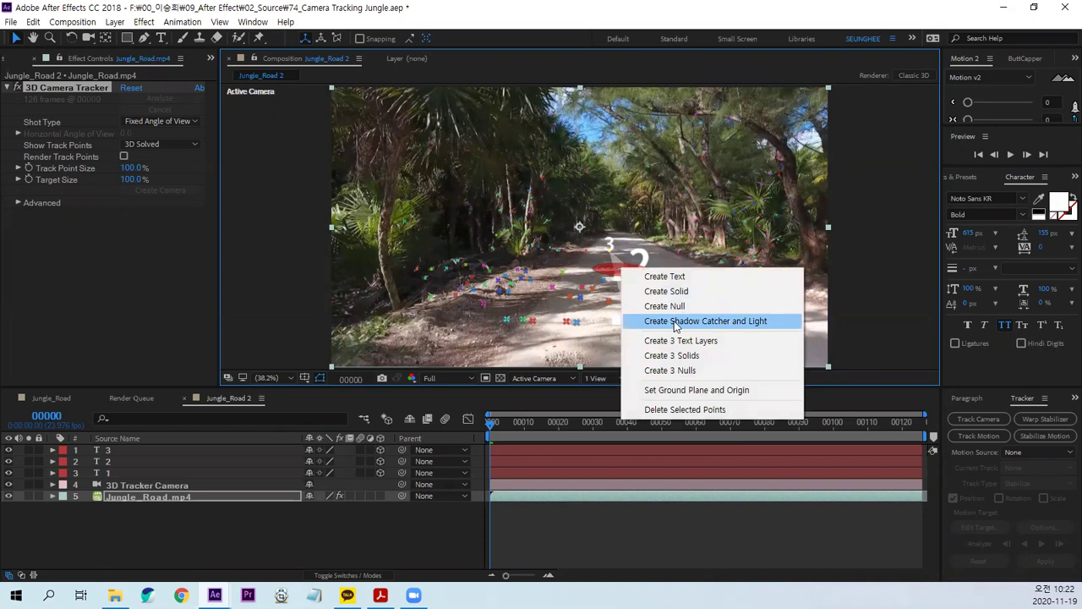
{"action": "left_click", "coordinate": [676, 321]}
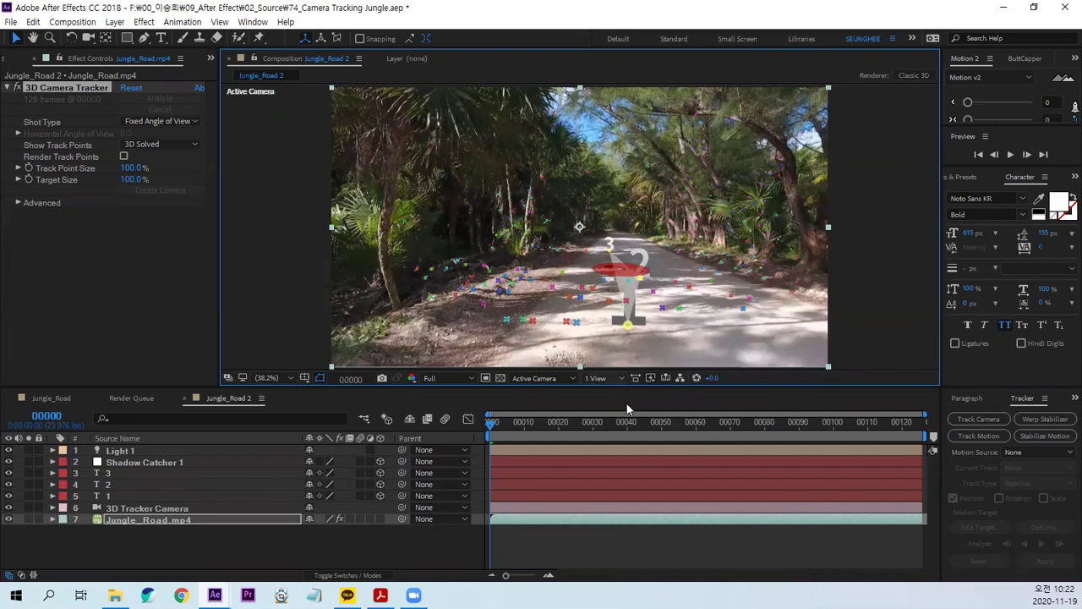
{"action": "left_click", "coordinate": [685, 550]}
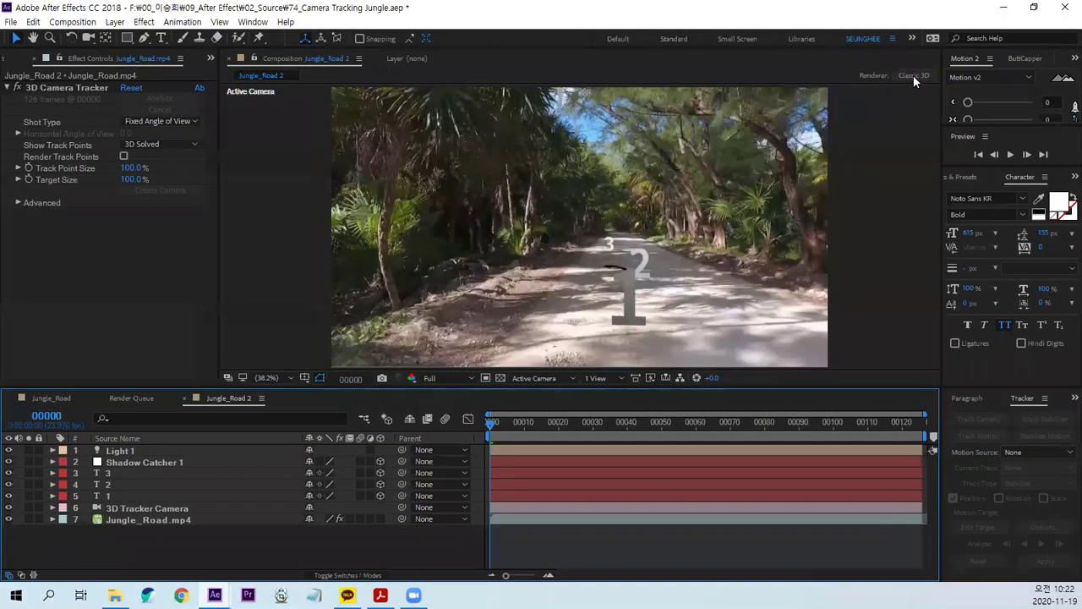
Switch the Jungle_Road 2 composition's 3D renderer to CINEMA 4D.
{"action": "left_click", "coordinate": [914, 74]}
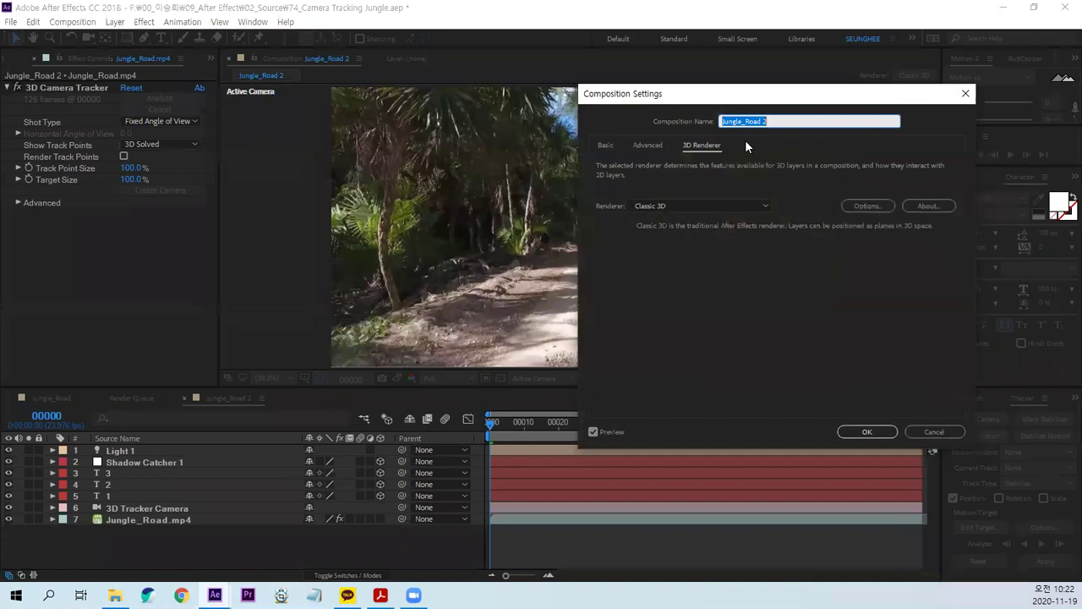
{"action": "left_click", "coordinate": [671, 206]}
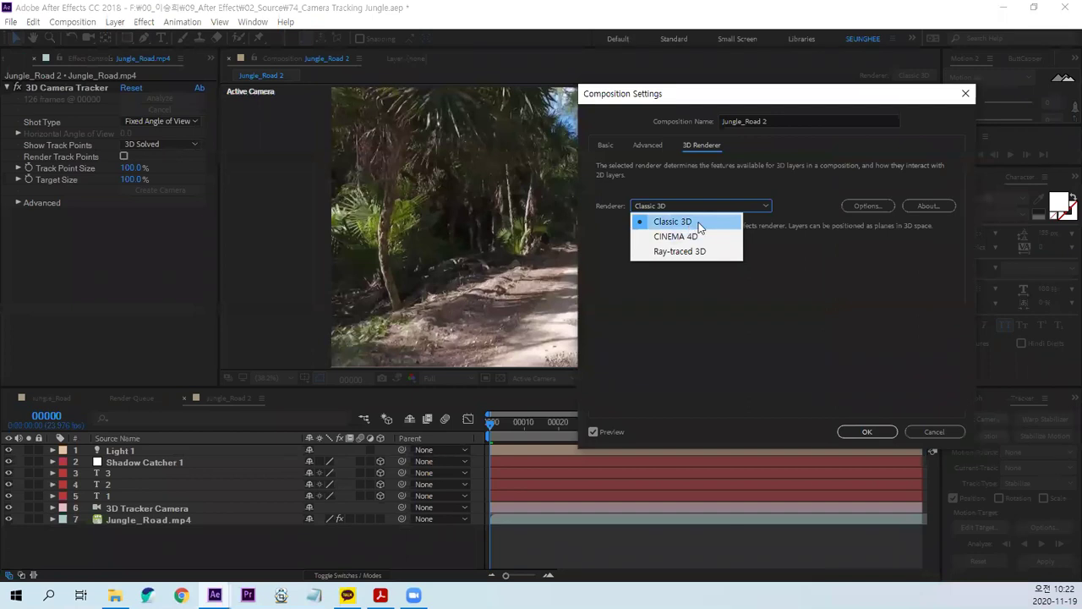
{"action": "left_click", "coordinate": [683, 240]}
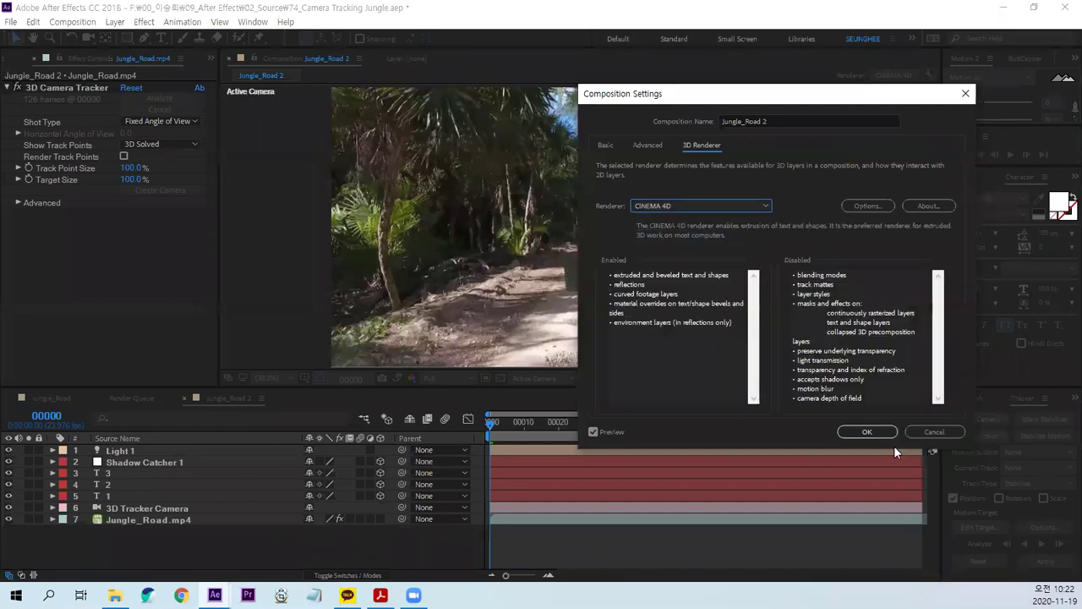
{"action": "left_click", "coordinate": [867, 431]}
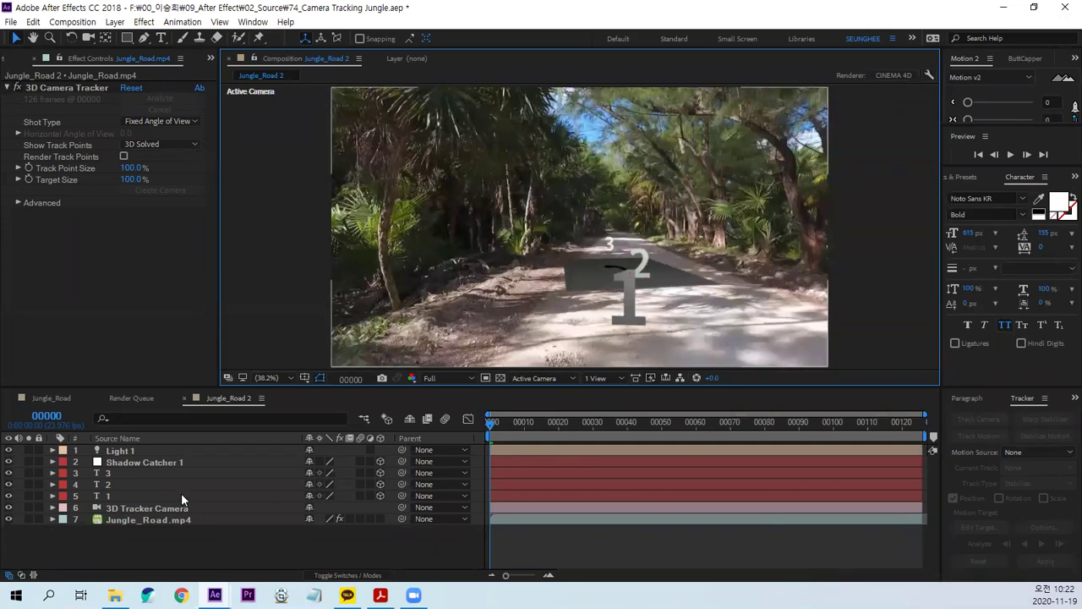
Scale up Shadow Catcher 1 so its plane covers the road.
{"action": "left_click", "coordinate": [137, 462]}
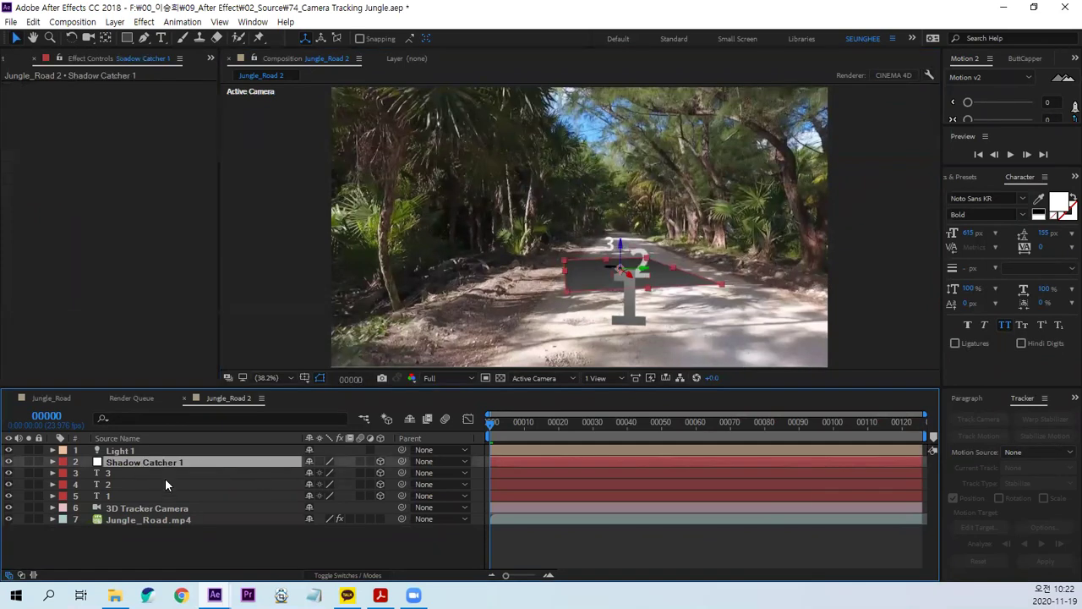
{"action": "key", "text": "s"}
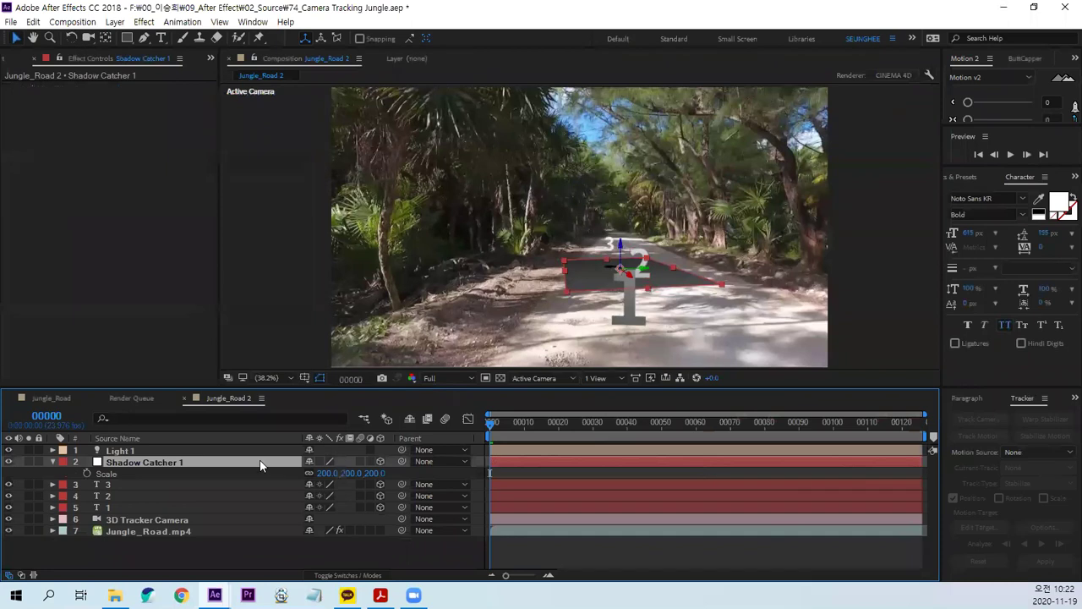
{"action": "mouse_move", "coordinate": [326, 473]}
{"action": "left_mouse_down"}
{"action": "mouse_move", "coordinate": [709, 434]}
{"action": "mouse_move", "coordinate": [845, 433]}
{"action": "left_mouse_up"}
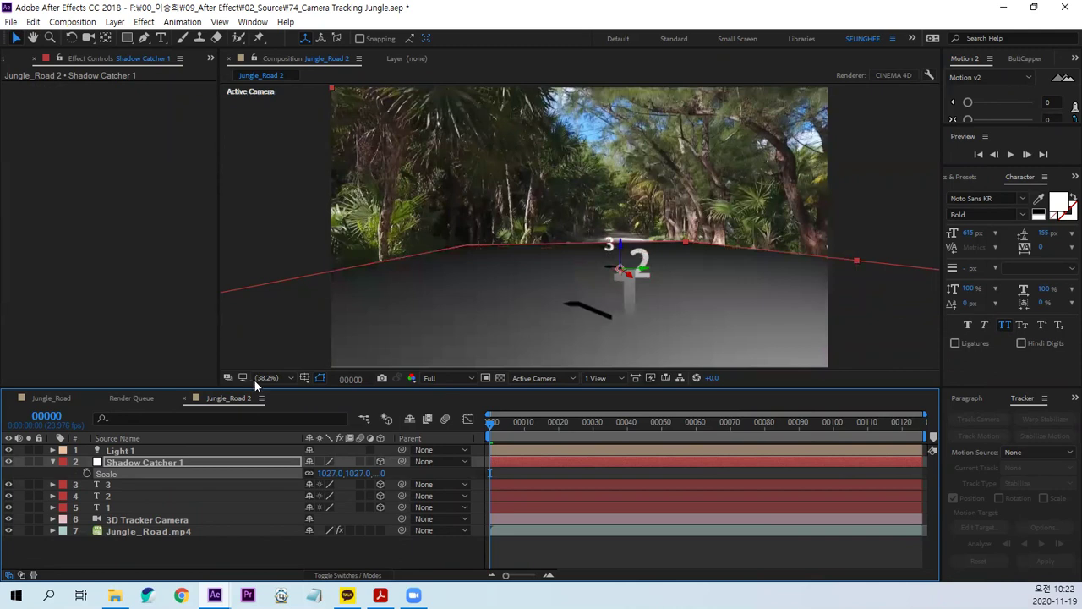
Set Shadow Catcher 1's Position Z to 730.9, then deselect it.
{"action": "key", "text": "p"}
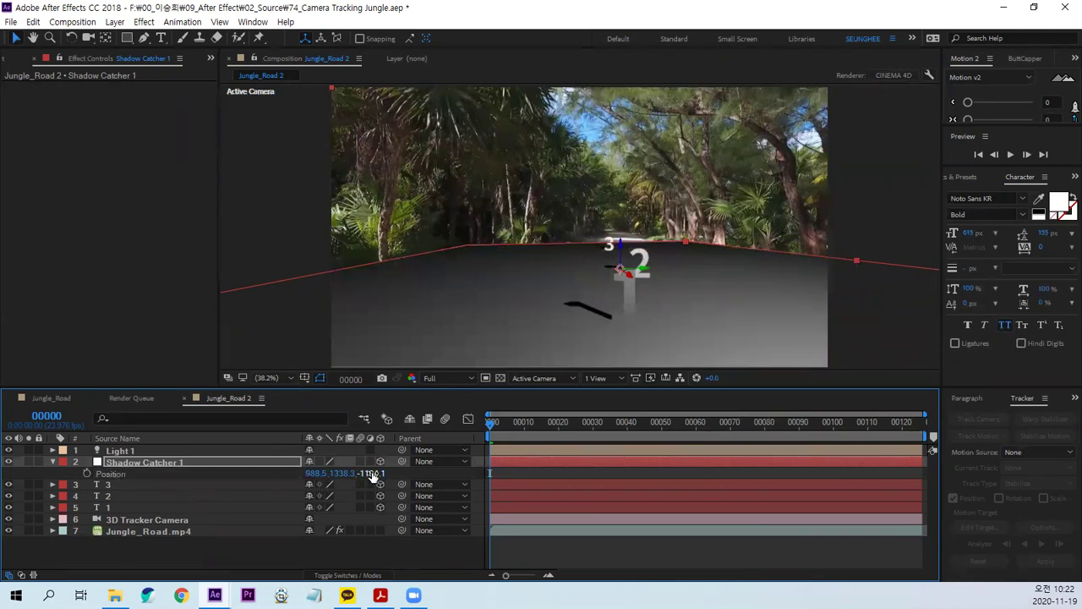
{"action": "left_click_drag", "start_coordinate": [373, 476], "coordinate": [814, 488]}
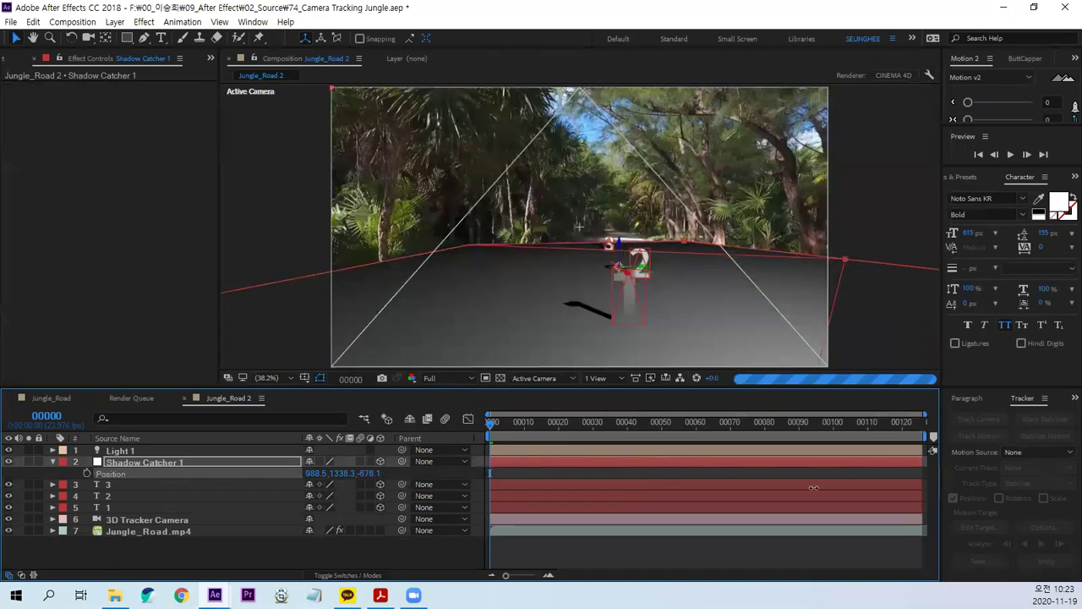
{"action": "left_click_drag", "start_coordinate": [814, 488], "coordinate": [557, 487]}
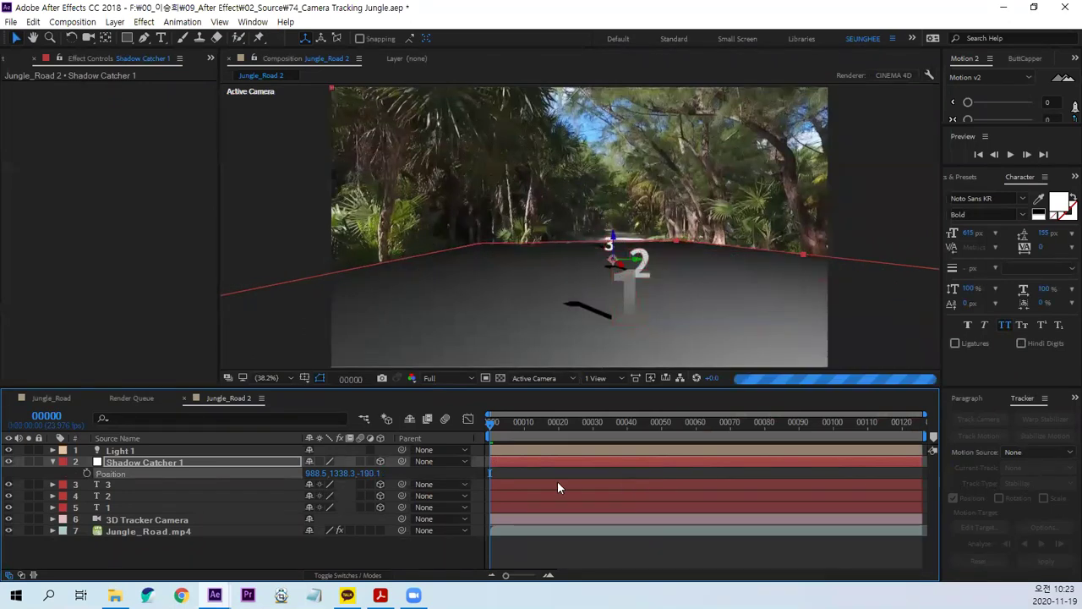
{"action": "left_click_drag", "start_coordinate": [369, 473], "coordinate": [711, 248]}
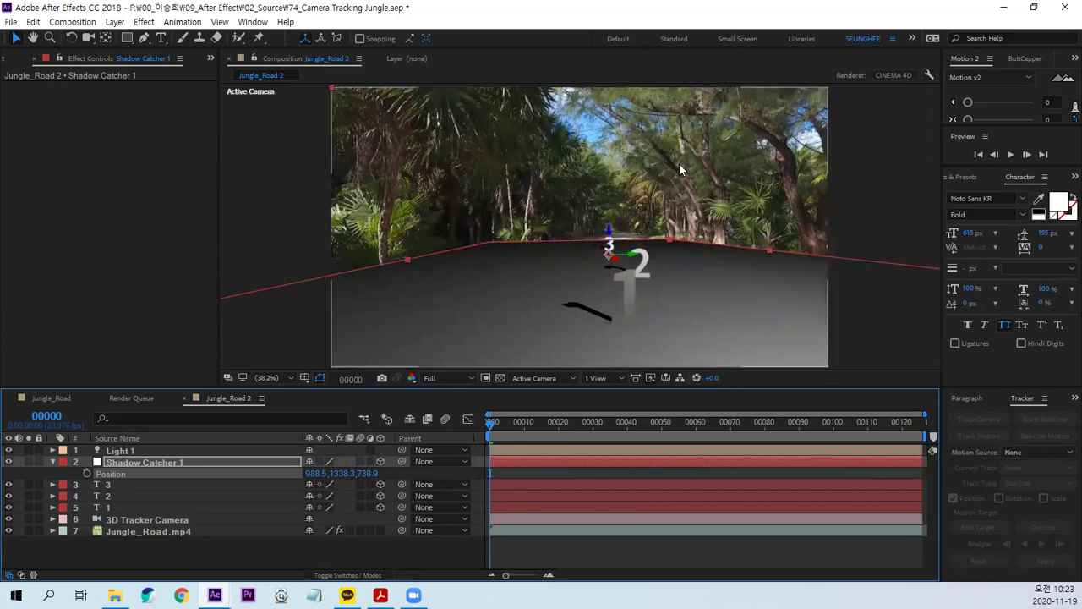
{"action": "left_click", "coordinate": [602, 555]}
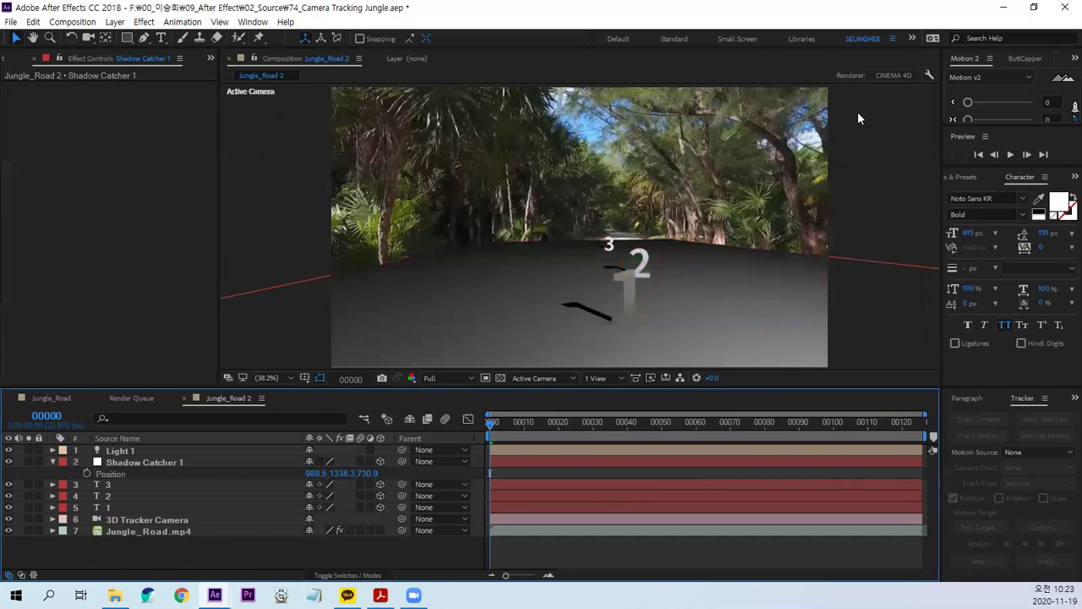
Change Jungle_Road 2's 3D renderer from CINEMA 4D to Classic 3D, then select Light 1.
{"action": "left_click", "coordinate": [884, 73]}
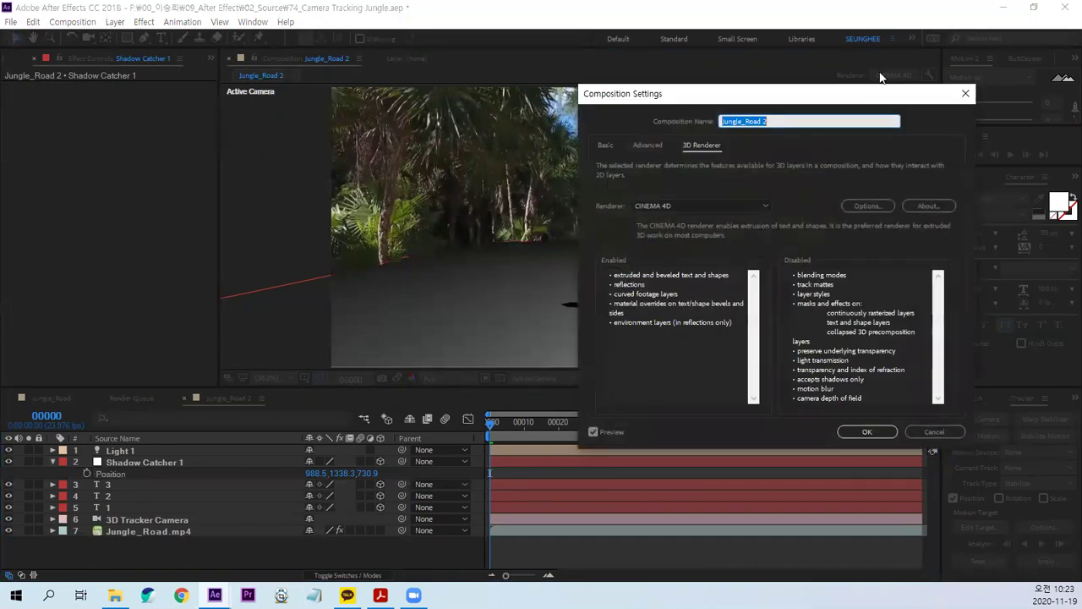
{"action": "left_click", "coordinate": [686, 206]}
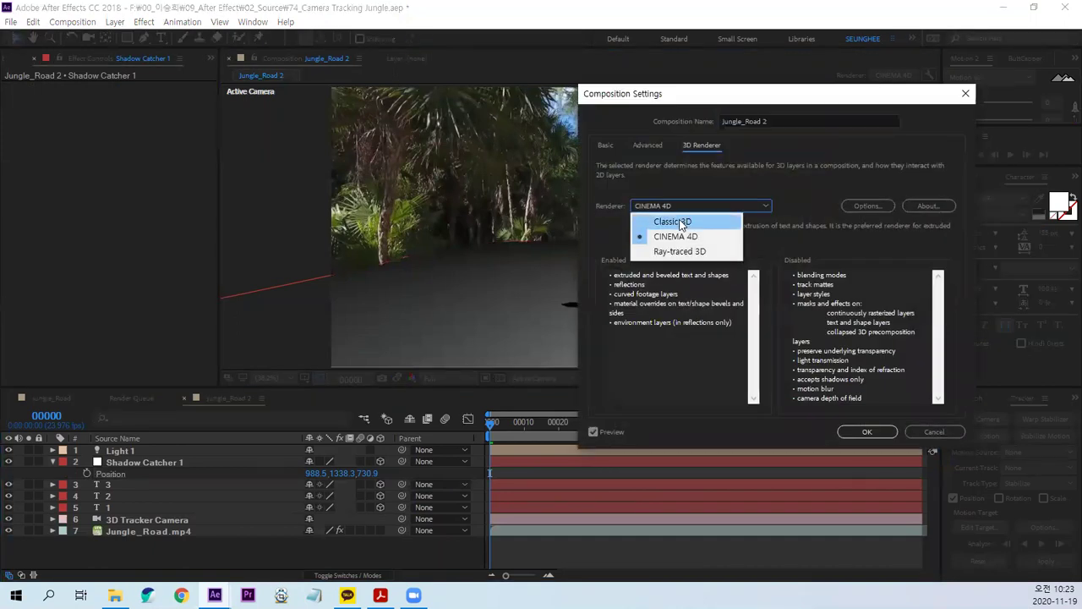
{"action": "left_click", "coordinate": [685, 218]}
{"action": "left_click", "coordinate": [871, 433]}
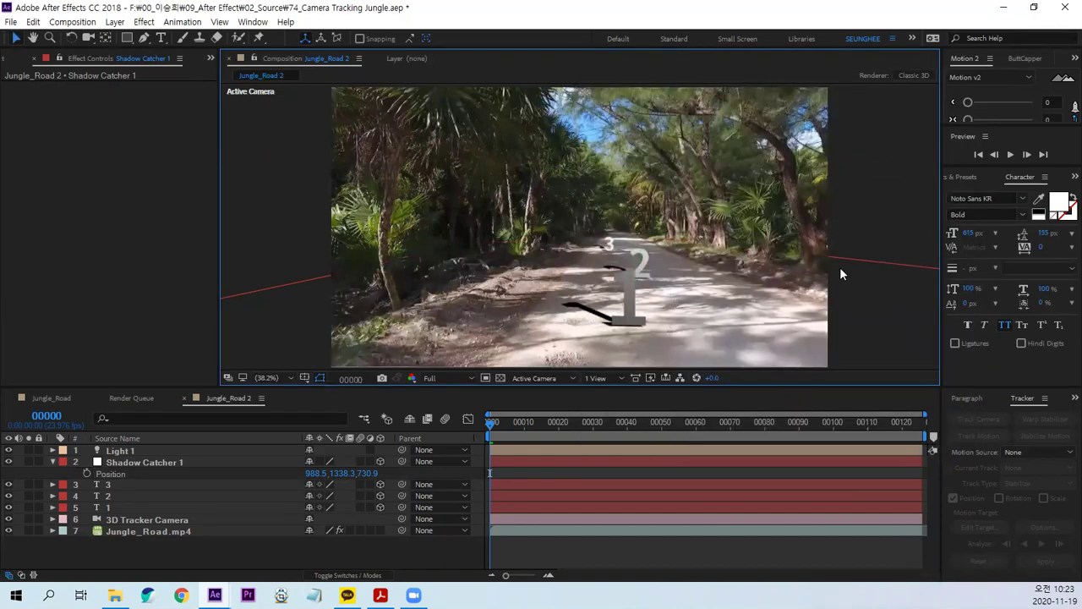
{"action": "left_click", "coordinate": [131, 452]}
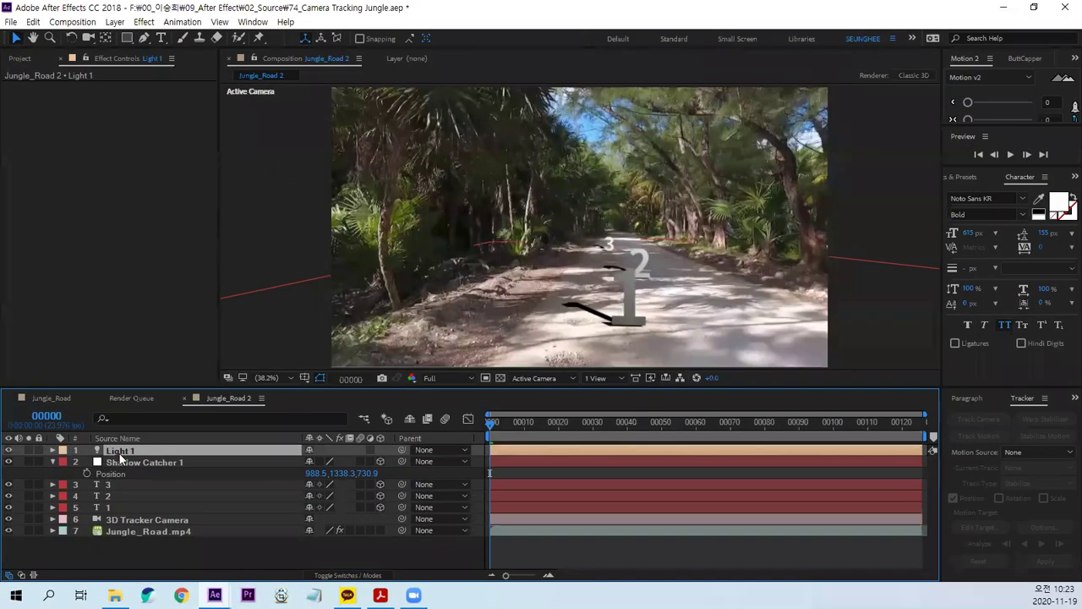
Lower Light 1's Shadow Darkness from 100% to 65% in Light Settings.
{"action": "double_click", "coordinate": [120, 453]}
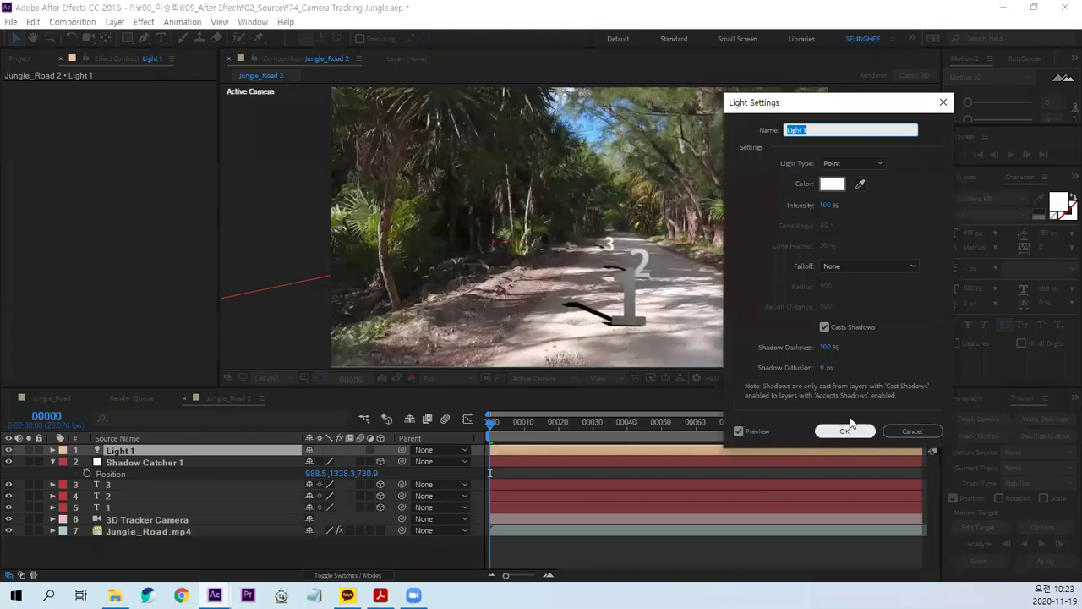
{"action": "left_click_drag", "start_coordinate": [837, 111], "coordinate": [818, 112]}
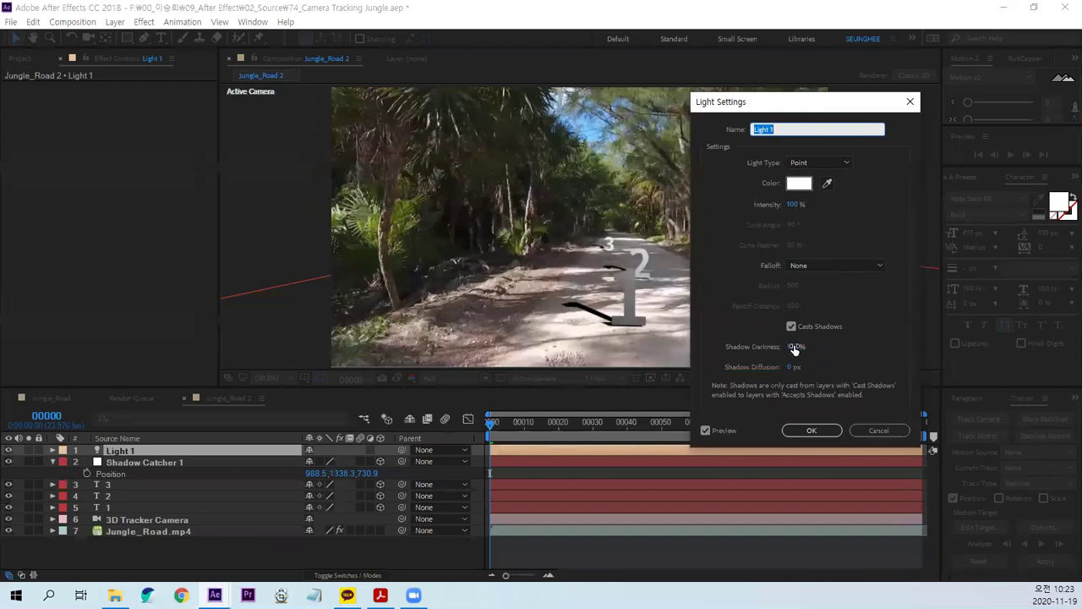
{"action": "left_click", "coordinate": [795, 346]}
{"action": "type", "text": "65"}
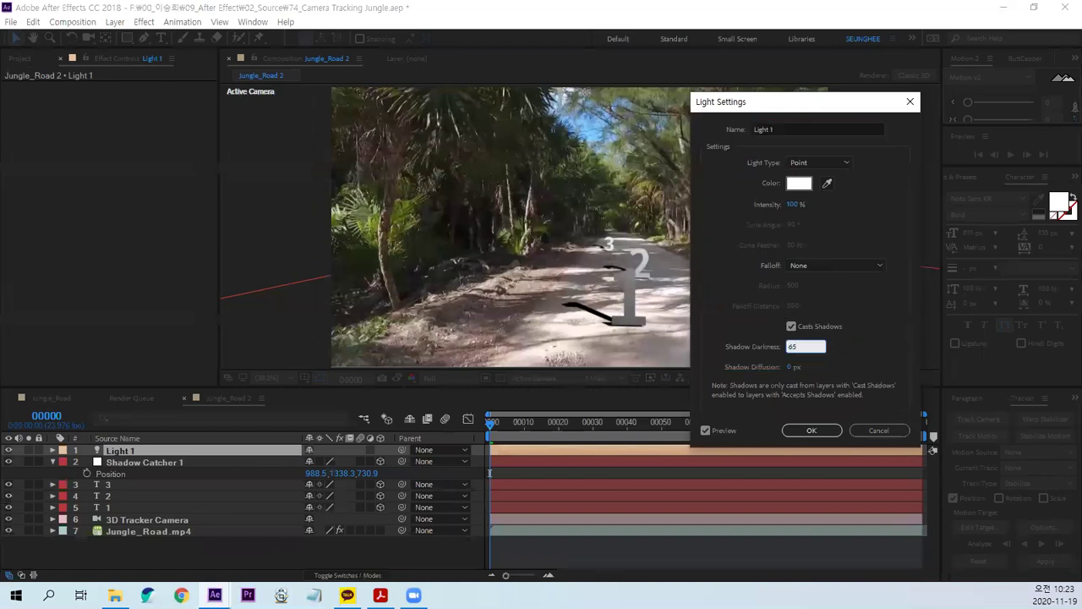
{"action": "key", "text": "Return"}
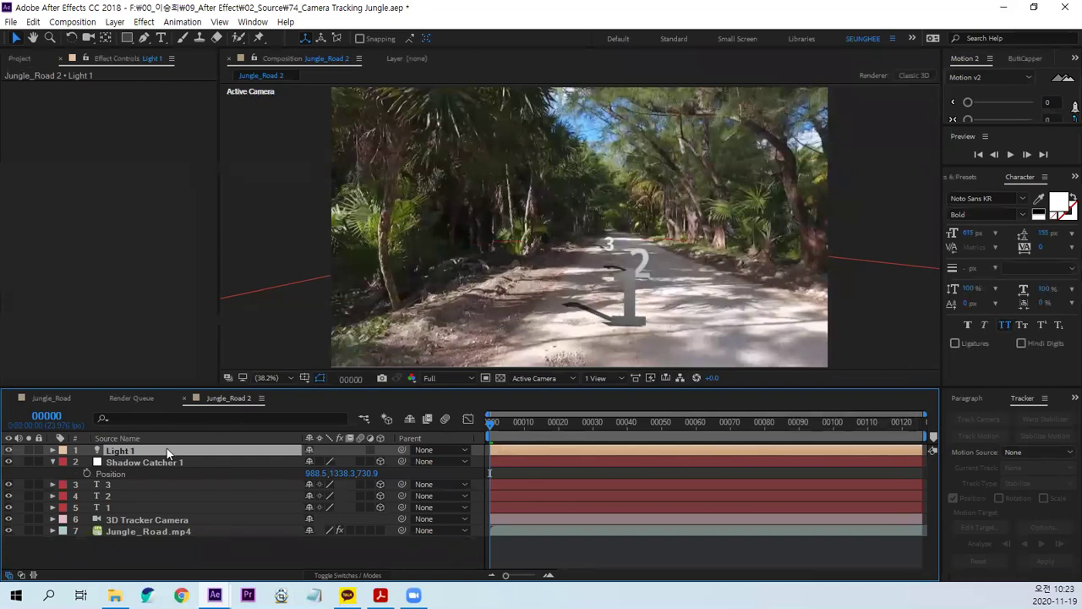
Show Light 1's Position property and switch the viewer layout to 2 Views - Horizontal.
{"action": "key", "text": "p"}
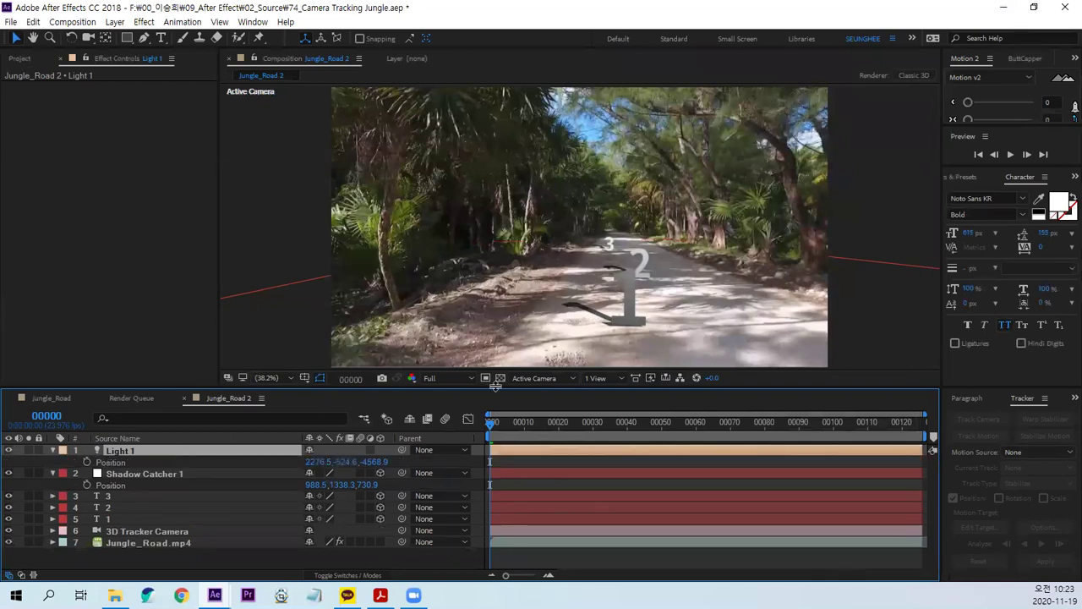
{"action": "left_click", "coordinate": [597, 378]}
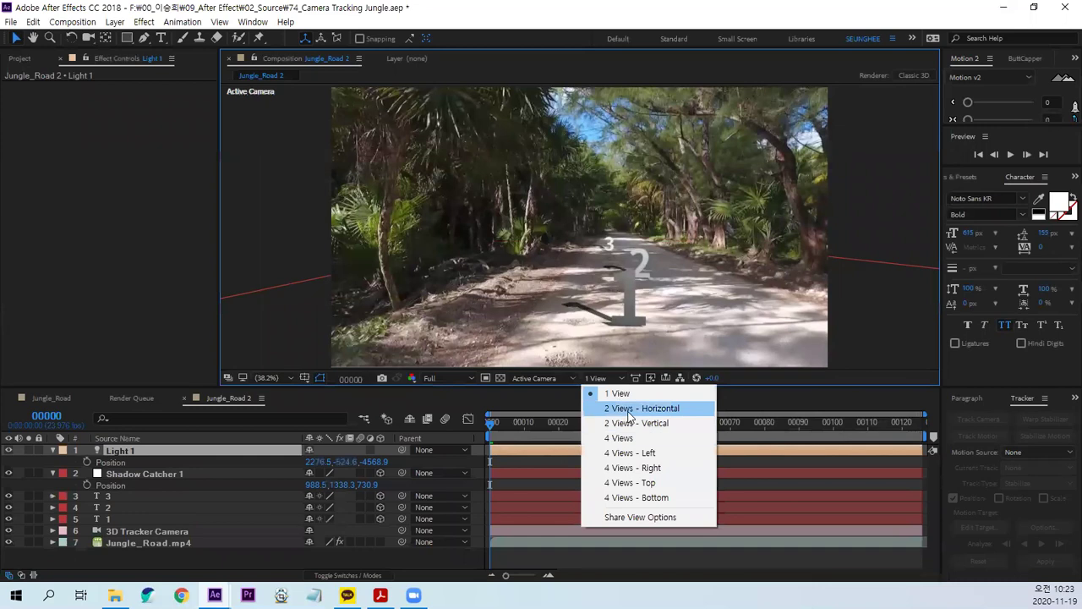
{"action": "left_click", "coordinate": [629, 414]}
Shift Light 1 left to X 1352.5 and check the numbers' shadows in the Active Camera view.
{"action": "left_click_drag", "start_coordinate": [511, 259], "coordinate": [374, 204]}
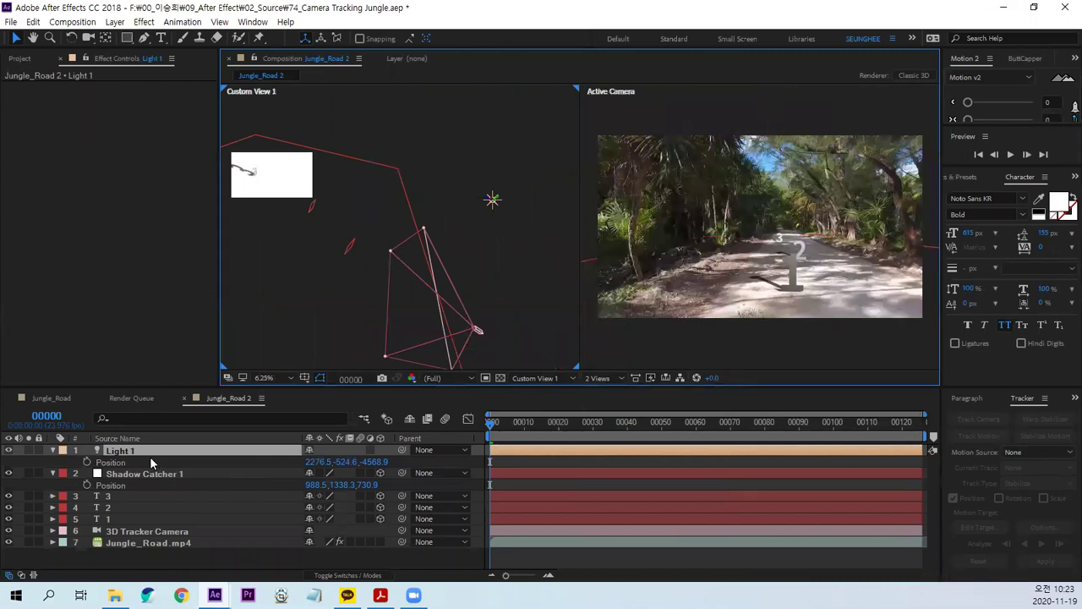
{"action": "left_click_drag", "start_coordinate": [319, 462], "coordinate": [51, 473]}
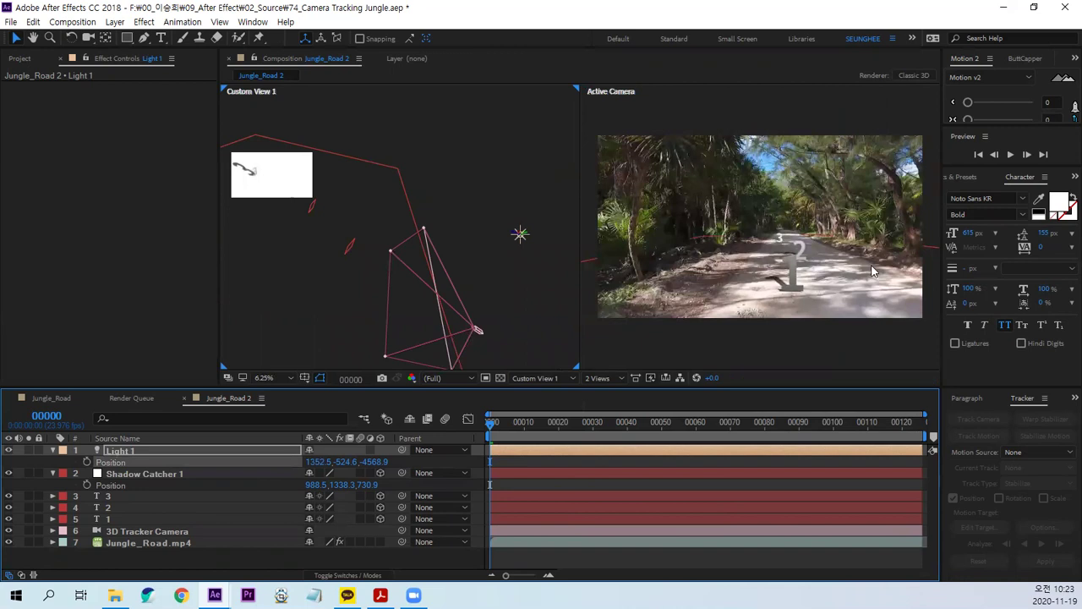
{"action": "left_click", "coordinate": [846, 292]}
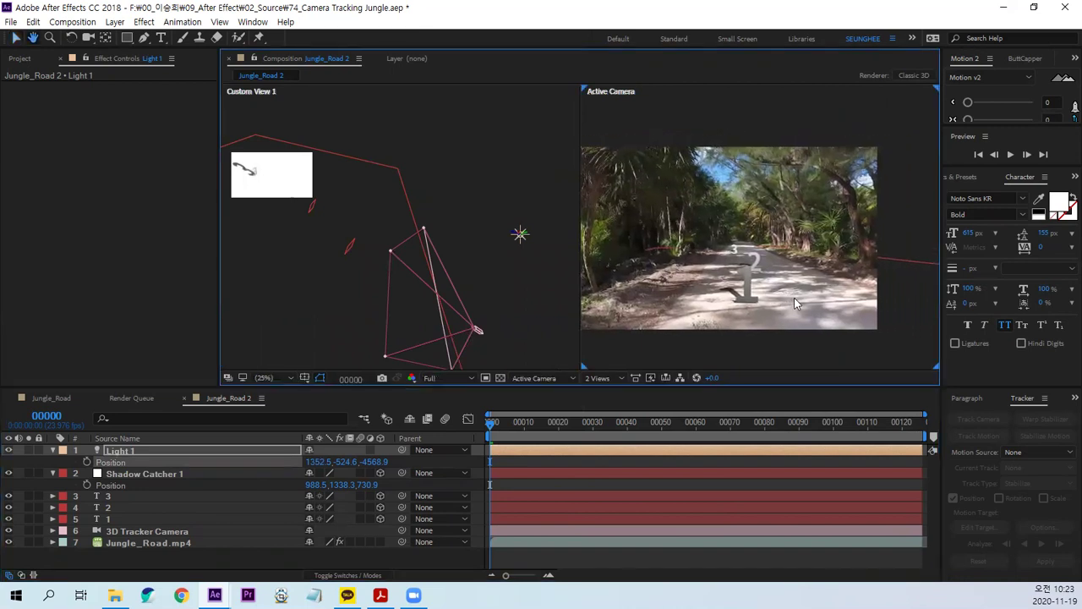
{"action": "scroll", "coordinate": [794, 297], "scroll_direction": "up", "scroll_amount": 3}
{"action": "mouse_move", "coordinate": [798, 338]}
{"action": "left_mouse_down"}
{"action": "mouse_move", "coordinate": [768, 256]}
{"action": "mouse_move", "coordinate": [868, 272]}
{"action": "mouse_move", "coordinate": [809, 307]}
{"action": "left_mouse_up"}
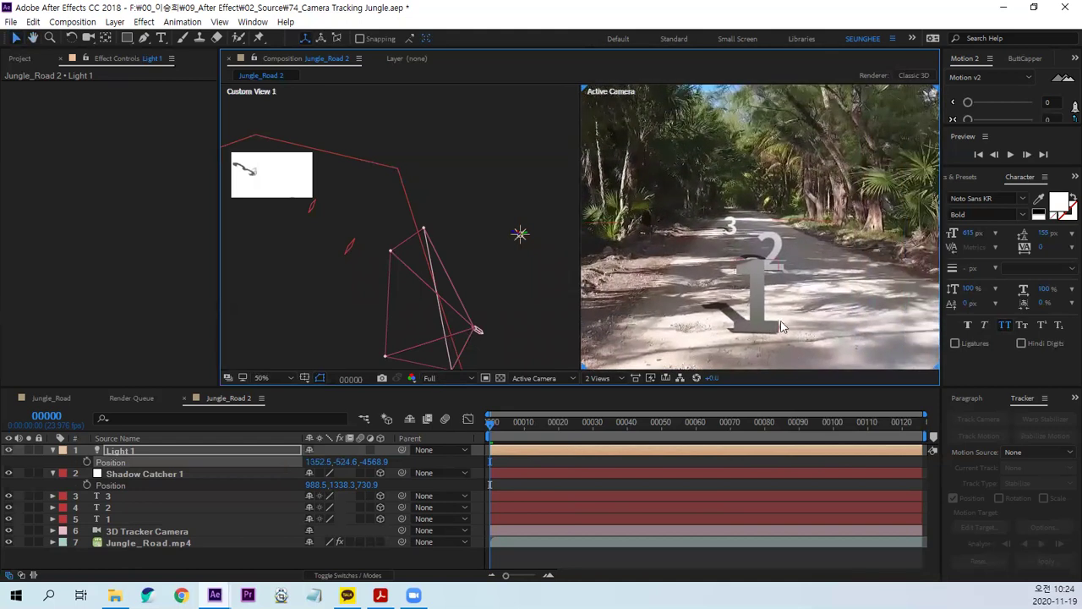
{"action": "scroll", "coordinate": [815, 316], "scroll_direction": "down", "scroll_amount": 2}
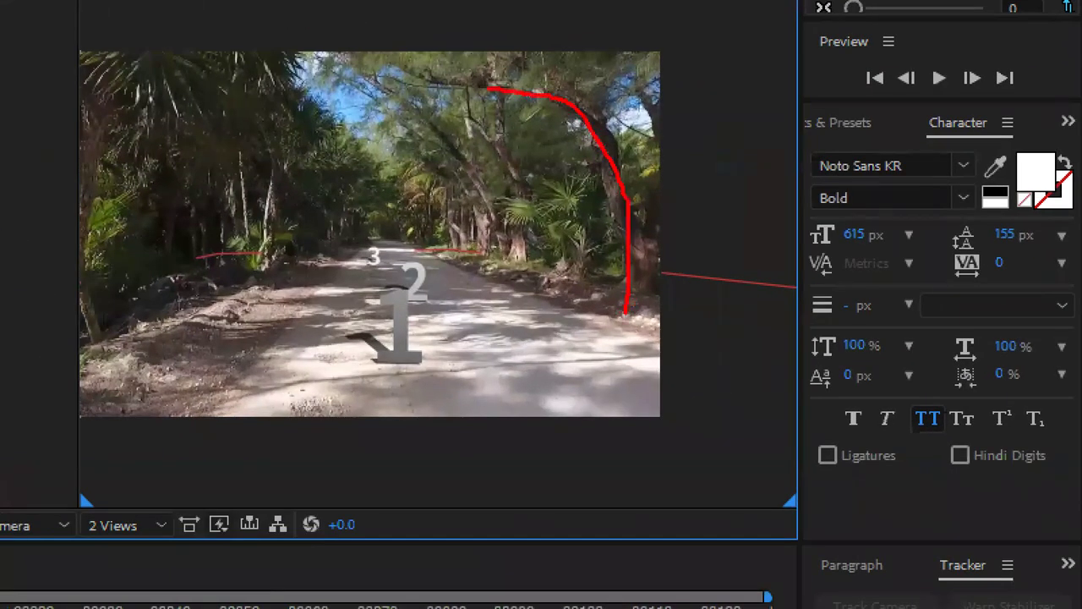
Bring Light 1 forward to Z -2773.9 so the large 1's shadow lands on the road.
{"action": "left_click_drag", "start_coordinate": [569, 290], "coordinate": [486, 300]}
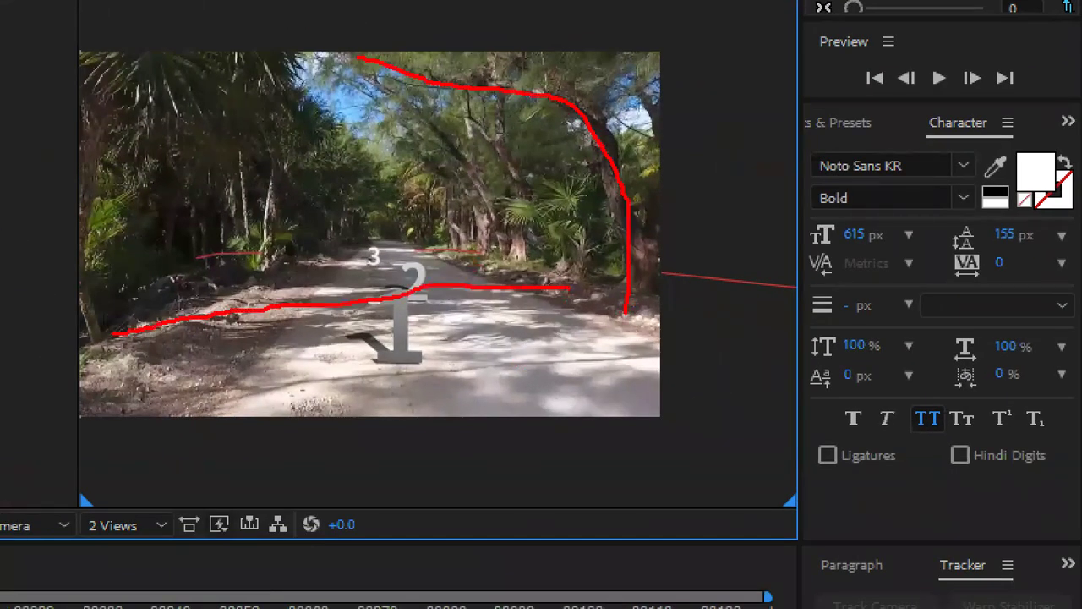
{"action": "mouse_move", "coordinate": [624, 205]}
{"action": "left_mouse_down"}
{"action": "mouse_move", "coordinate": [541, 216]}
{"action": "mouse_move", "coordinate": [592, 228]}
{"action": "left_mouse_up"}
{"action": "mouse_move", "coordinate": [571, 280]}
{"action": "left_mouse_down"}
{"action": "mouse_move", "coordinate": [404, 330]}
{"action": "mouse_move", "coordinate": [571, 345]}
{"action": "left_mouse_up"}
{"action": "key", "text": "Escape"}
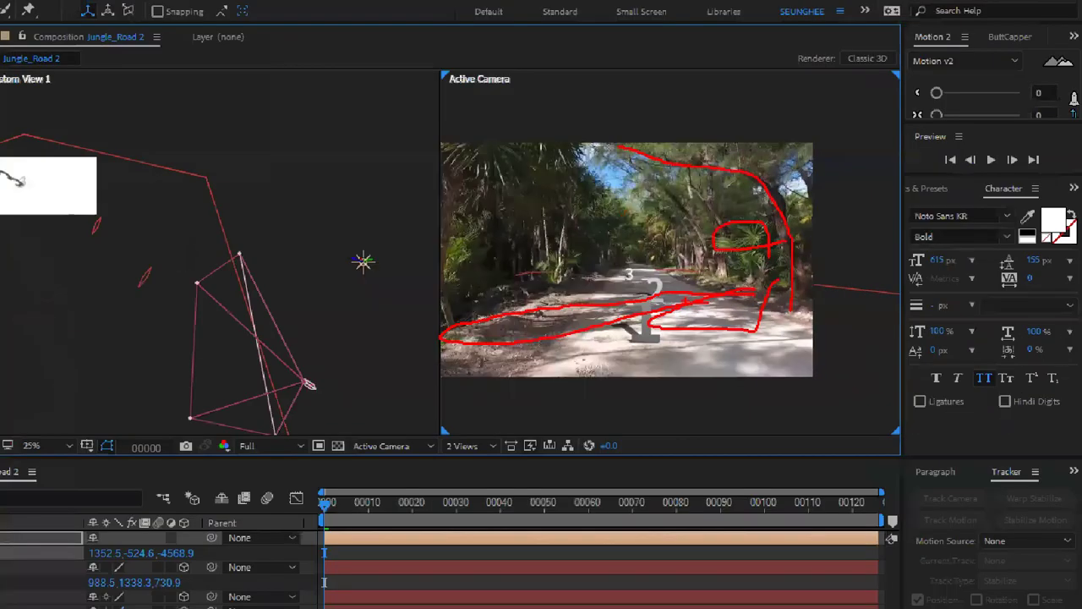
{"action": "left_click_drag", "start_coordinate": [377, 462], "coordinate": [1065, 567]}
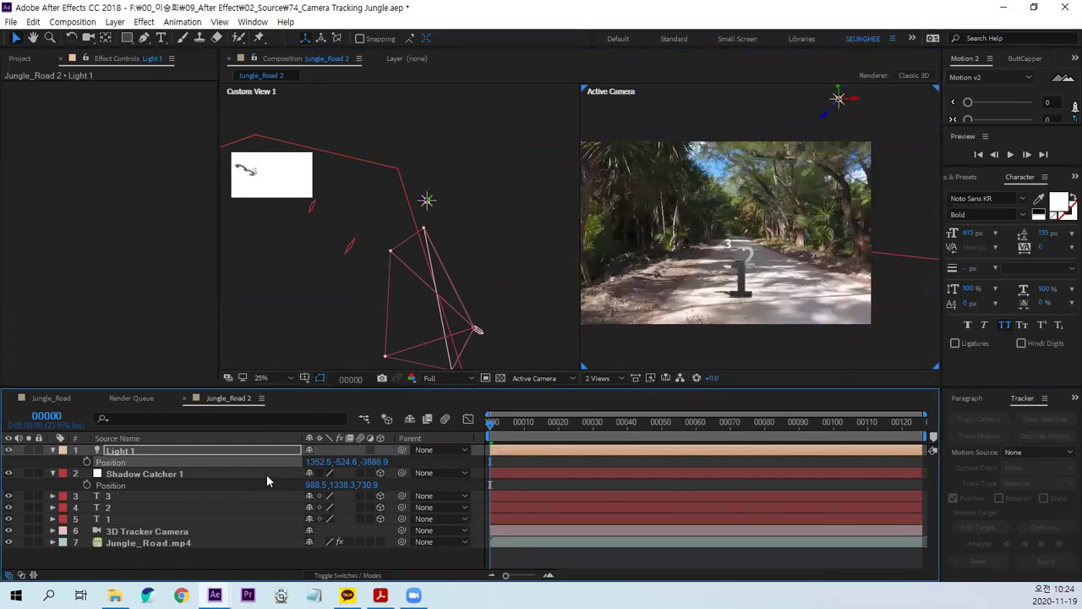
{"action": "left_click_drag", "start_coordinate": [372, 462], "coordinate": [985, 457]}
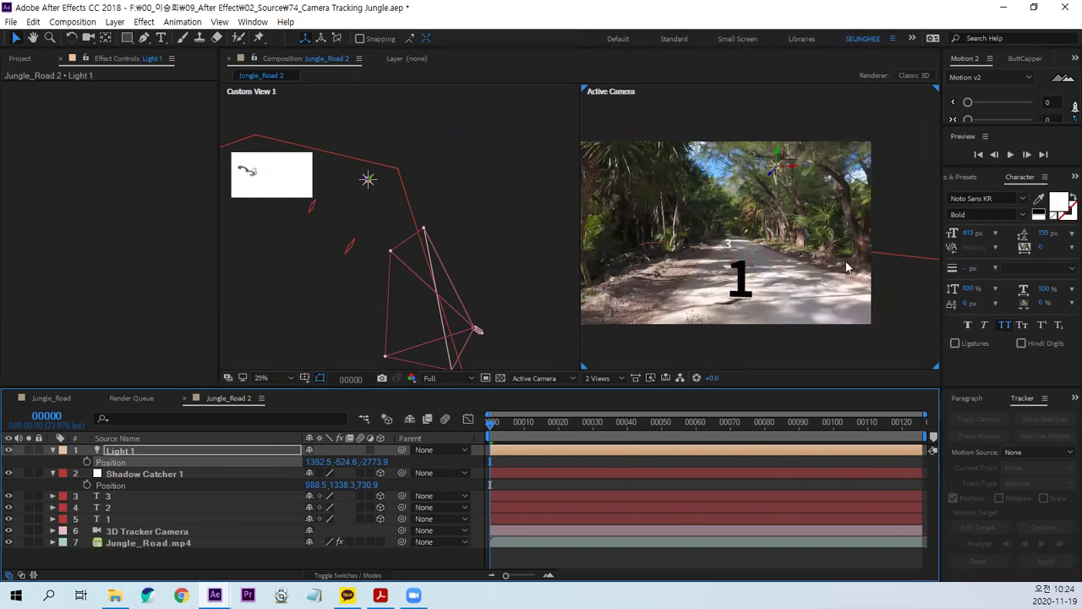
{"action": "key", "text": "ctrl+1"}
{"action": "left_click_drag", "start_coordinate": [845, 243], "coordinate": [839, 244]}
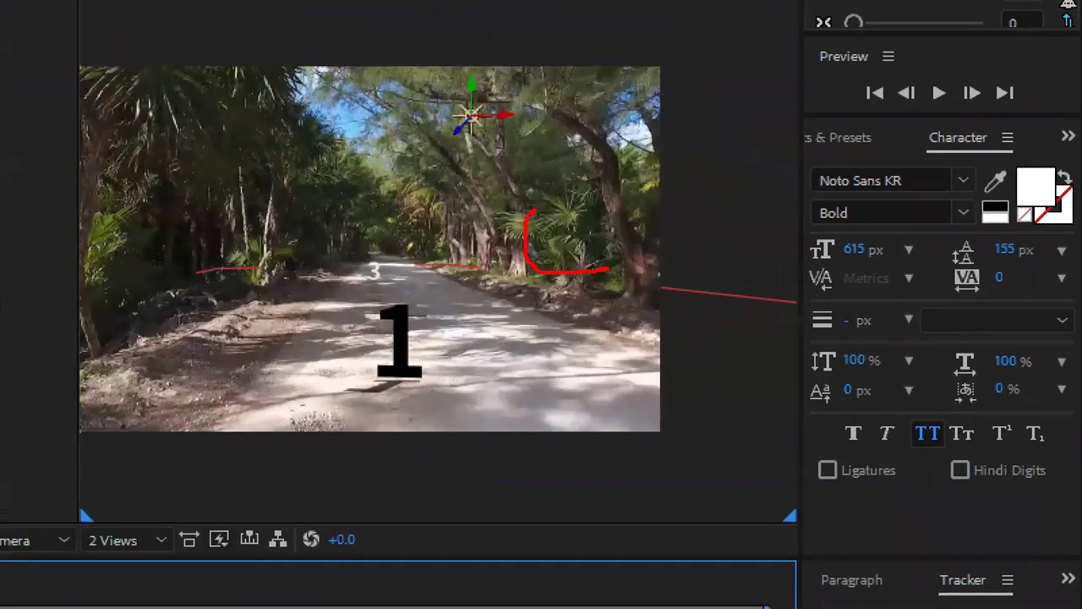
{"action": "left_click_drag", "start_coordinate": [582, 288], "coordinate": [495, 360]}
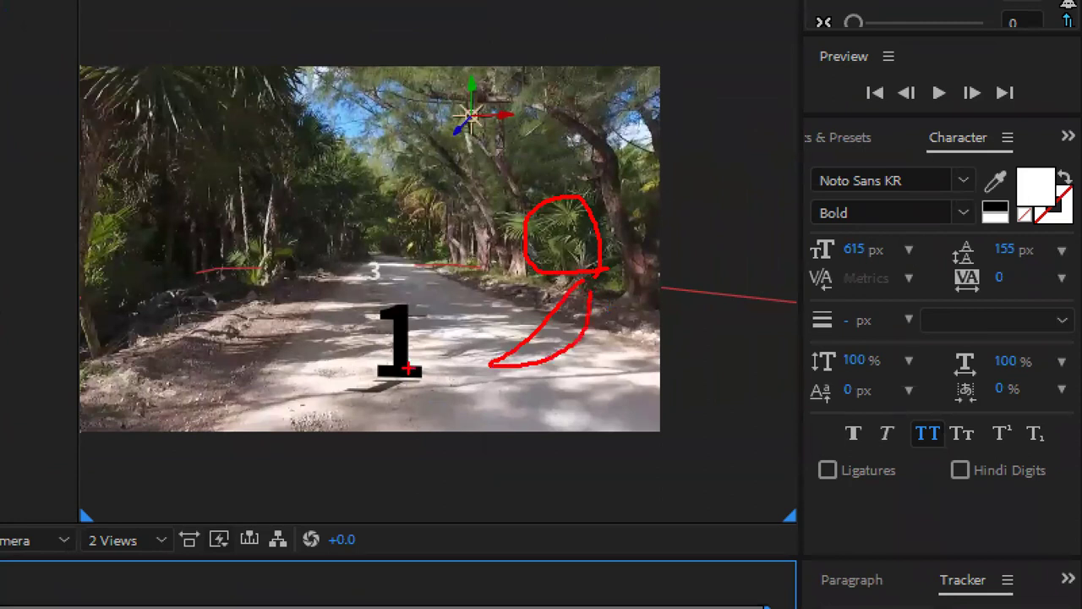
{"action": "left_click_drag", "start_coordinate": [409, 368], "coordinate": [420, 374]}
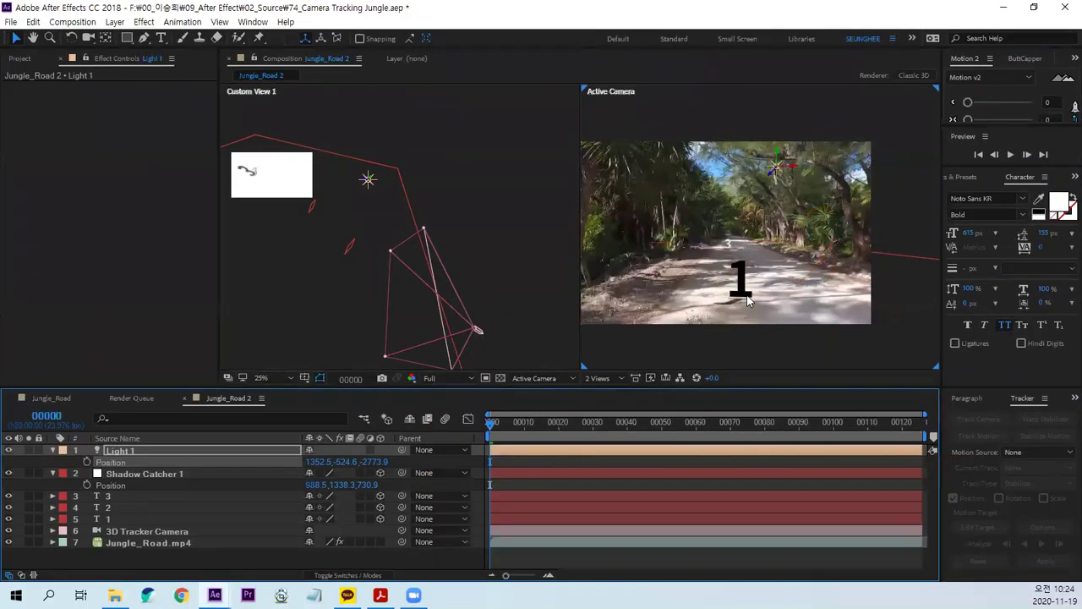
Move Shadow Catcher 1 to Y 1320.3 (988.5, 1320.3, 730.9) and inspect the shadow under the 1.
{"action": "scroll", "coordinate": [748, 300], "scroll_direction": "up", "scroll_amount": 1}
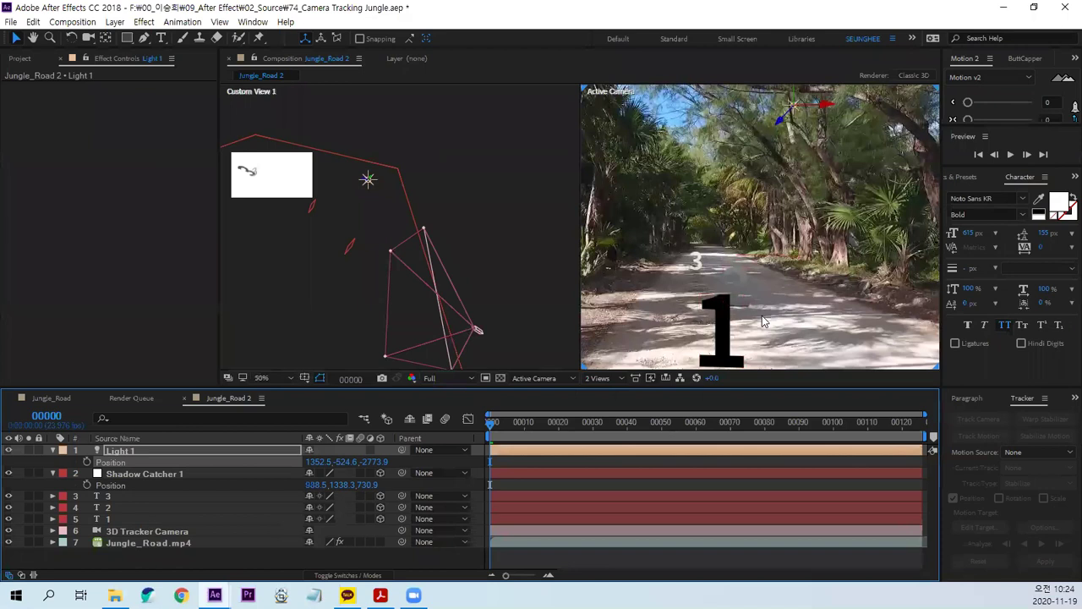
{"action": "scroll", "coordinate": [778, 254], "scroll_direction": "up", "scroll_amount": 1}
{"action": "scroll", "coordinate": [755, 292], "scroll_direction": "up", "scroll_amount": 1}
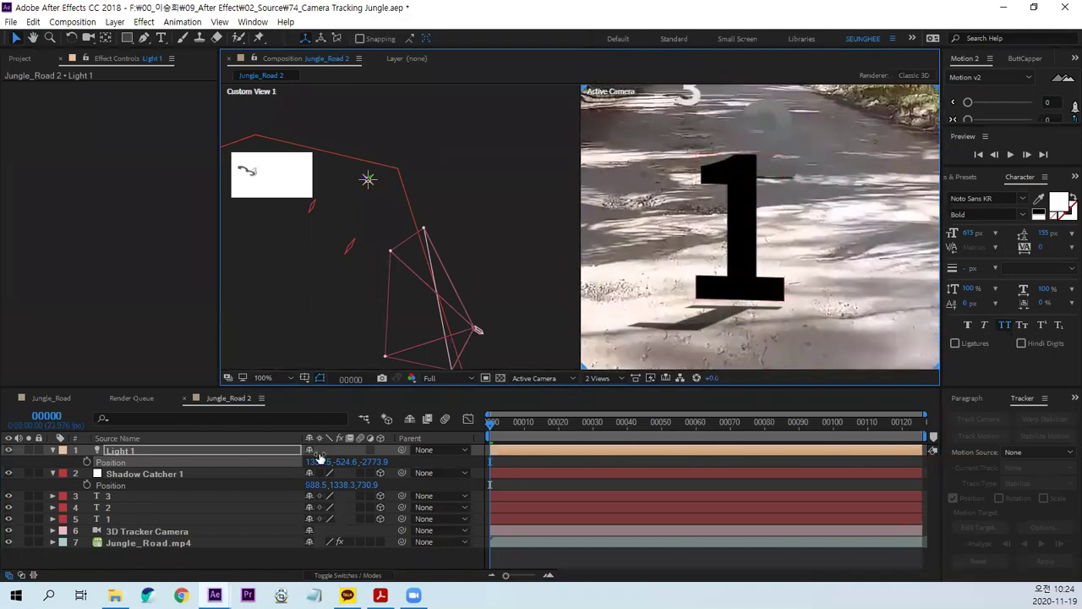
{"action": "left_click", "coordinate": [147, 473]}
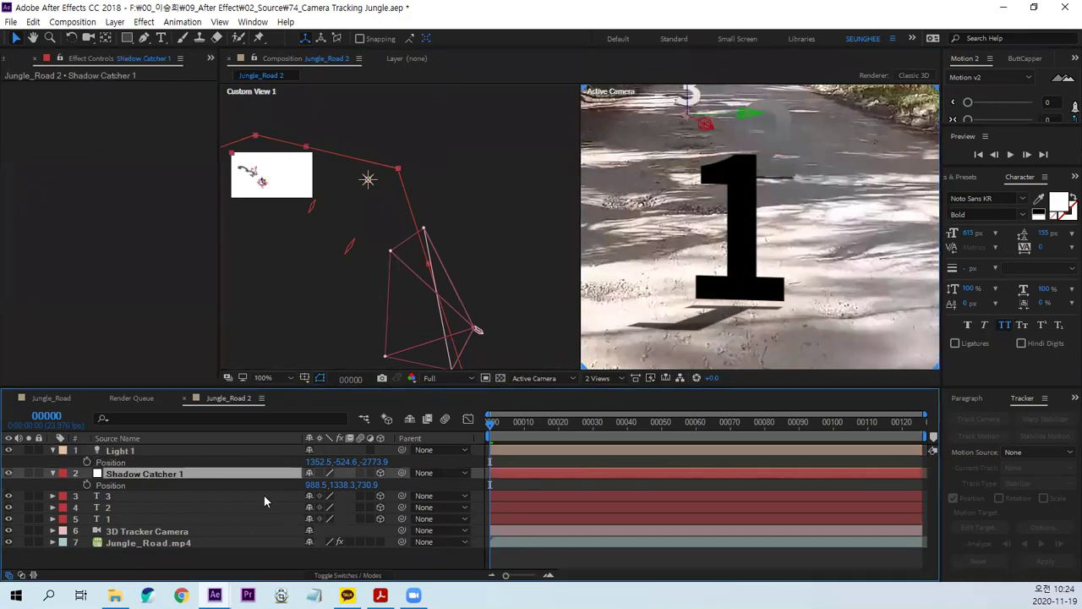
{"action": "left_click_drag", "start_coordinate": [339, 488], "coordinate": [324, 491]}
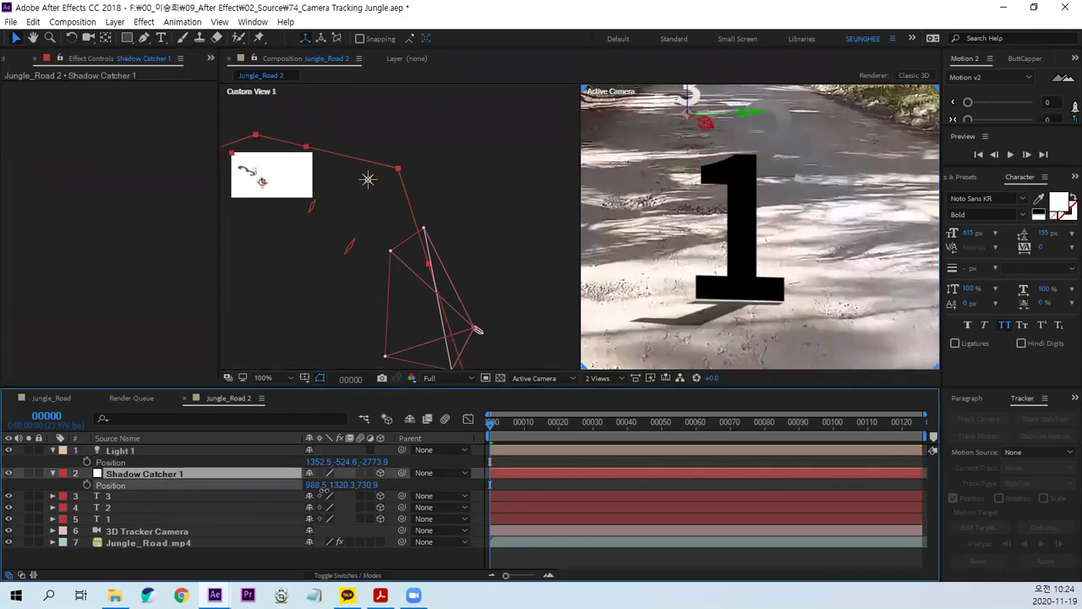
{"action": "key", "text": "Return"}
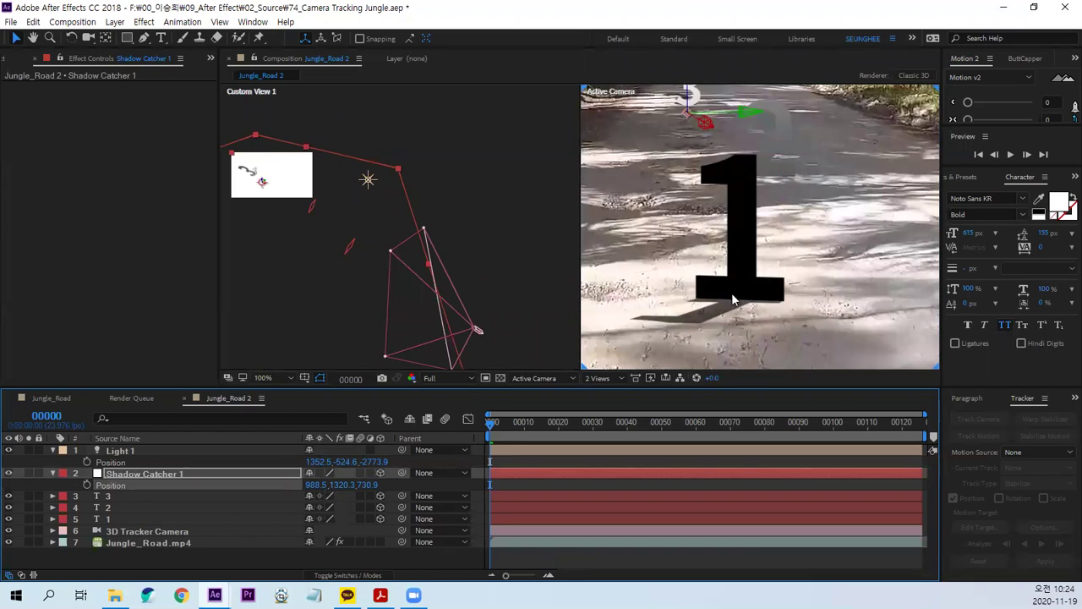
{"action": "left_click_drag", "start_coordinate": [761, 285], "coordinate": [806, 289]}
{"action": "scroll", "coordinate": [787, 233], "scroll_direction": "down", "scroll_amount": 2}
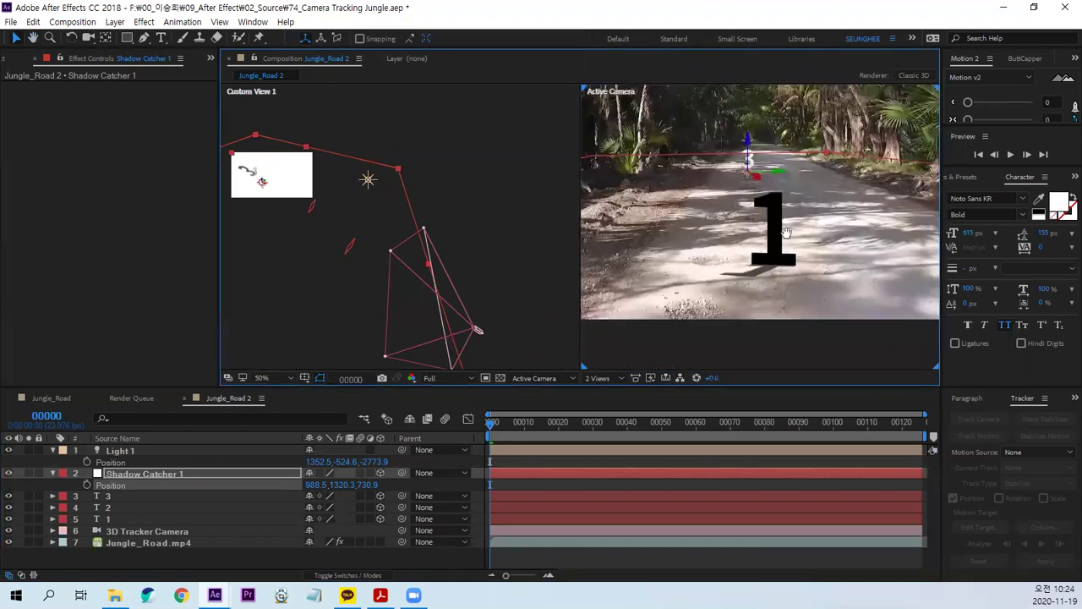
{"action": "left_click_drag", "start_coordinate": [786, 233], "coordinate": [768, 279]}
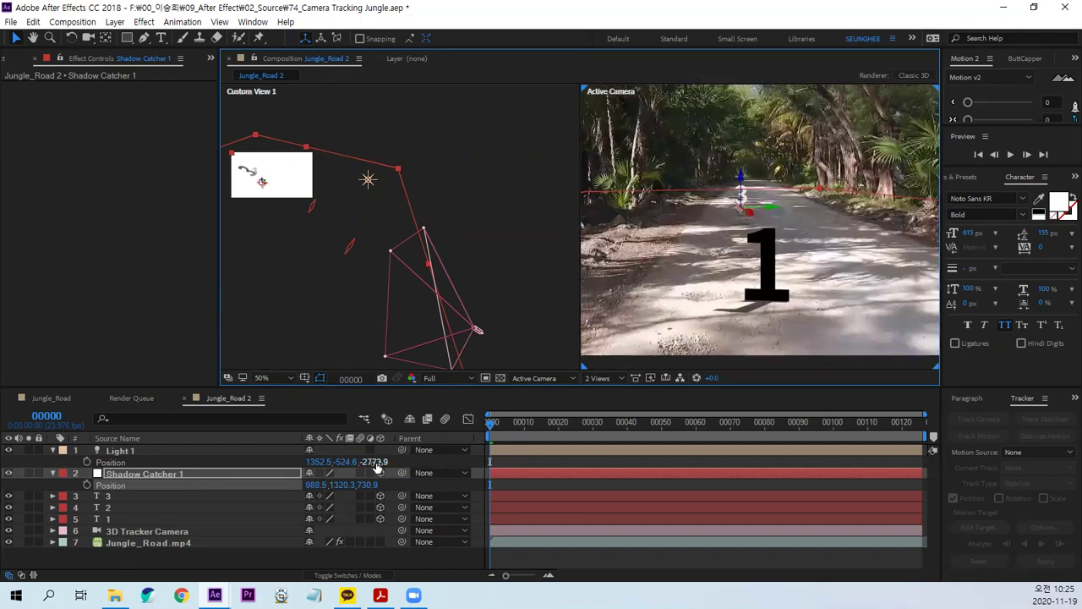
Set Light 1's Z position to -4000 and deselect the layer.
{"action": "left_click", "coordinate": [375, 463]}
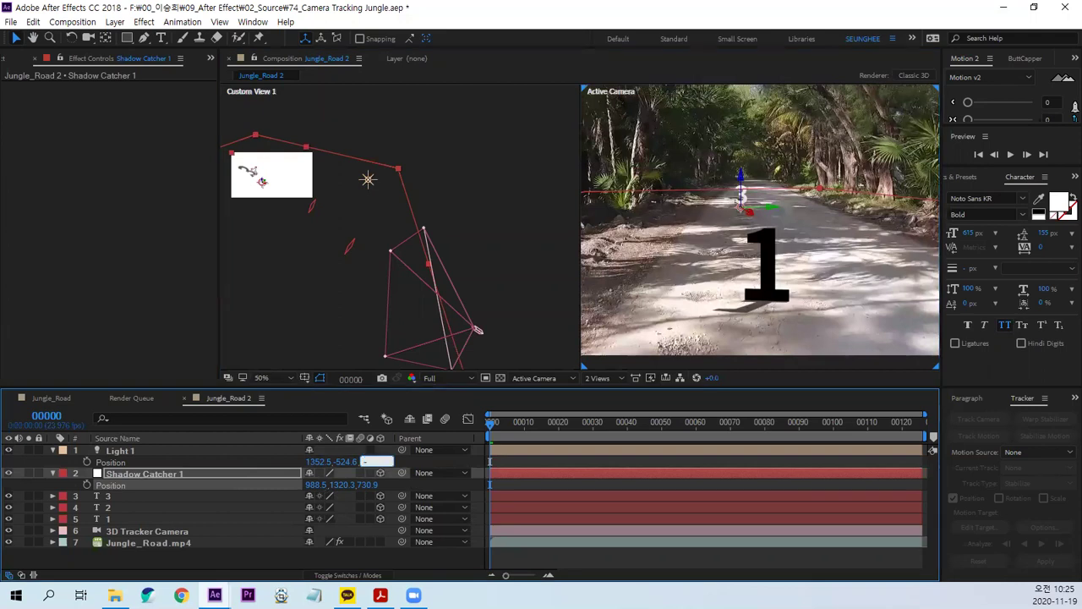
{"action": "type", "text": "4000"}
{"action": "key", "text": "Return"}
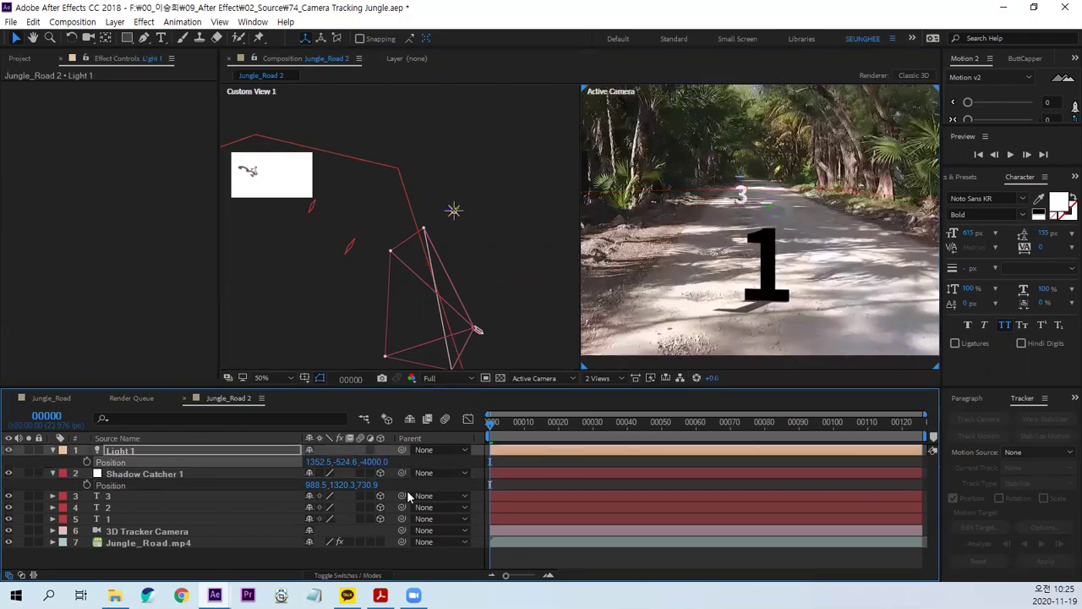
{"action": "left_click", "coordinate": [822, 277]}
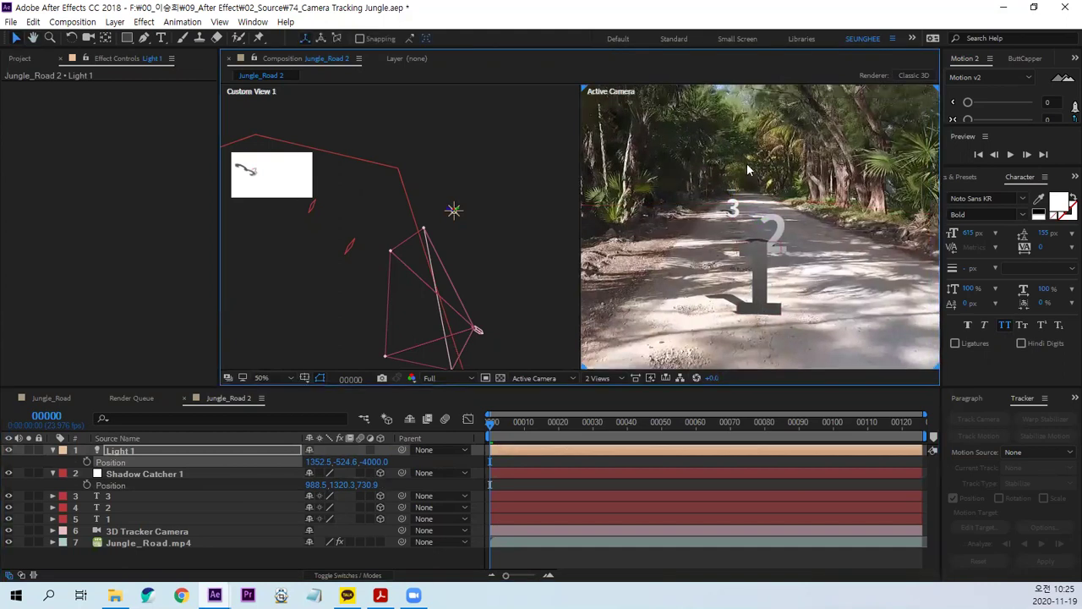
{"action": "left_click", "coordinate": [526, 564]}
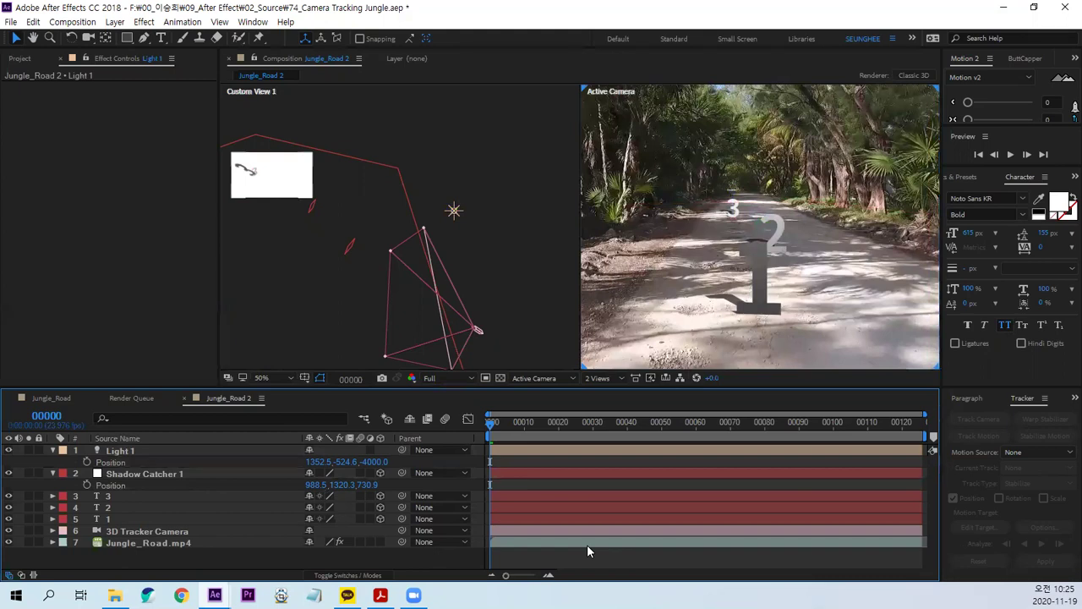
{"action": "left_click", "coordinate": [144, 22]}
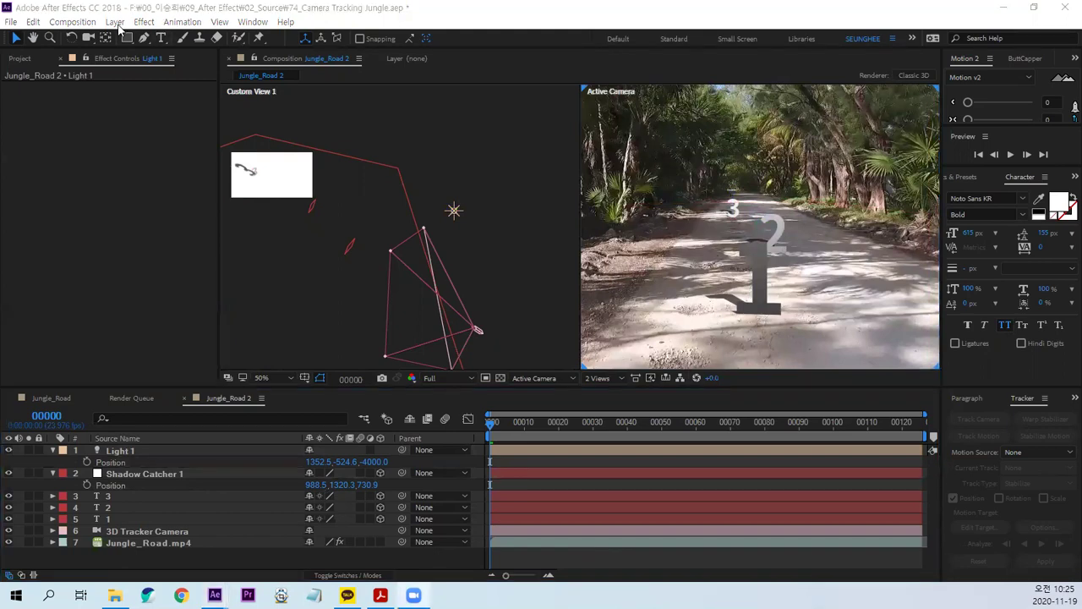
Add Ambient Light 1 with Intensity 30% via Layer > New > Light.
{"action": "left_click", "coordinate": [115, 22]}
{"action": "mouse_move", "coordinate": [133, 38]}
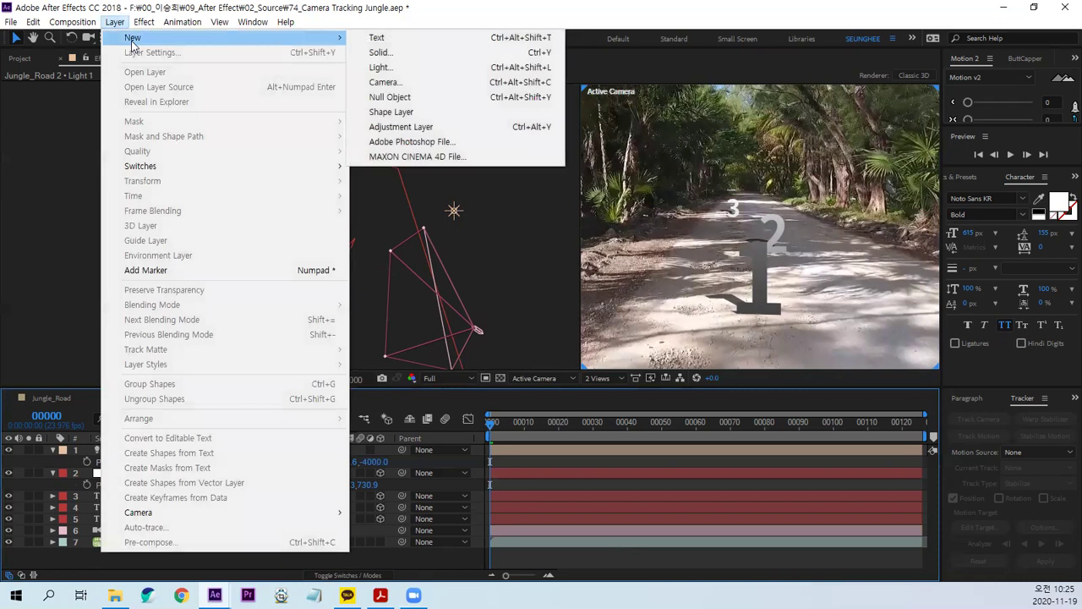
{"action": "left_click", "coordinate": [381, 67]}
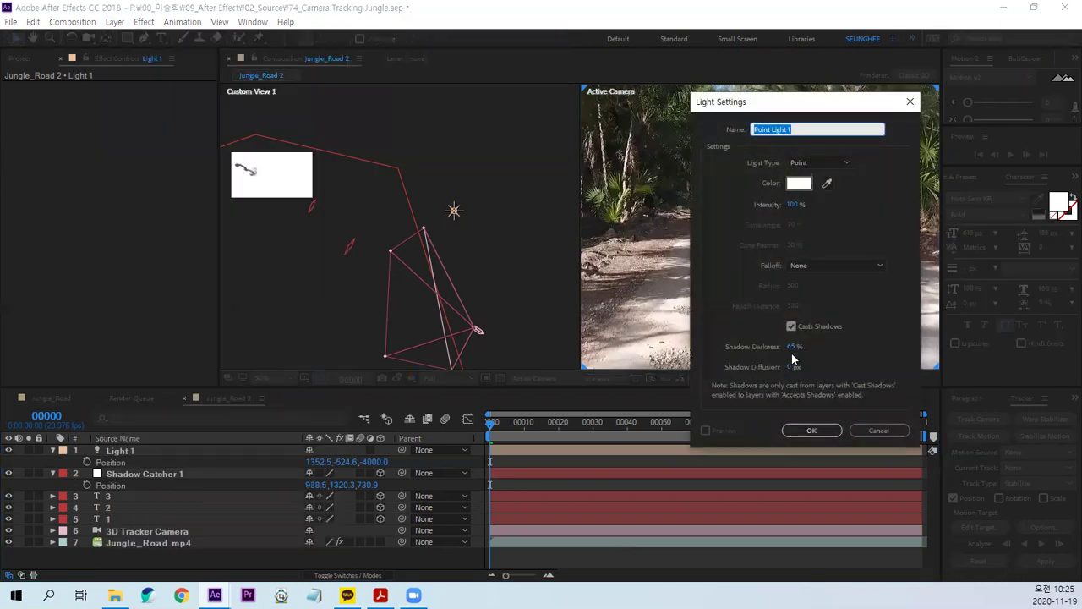
{"action": "left_click", "coordinate": [819, 163]}
{"action": "left_click", "coordinate": [829, 221]}
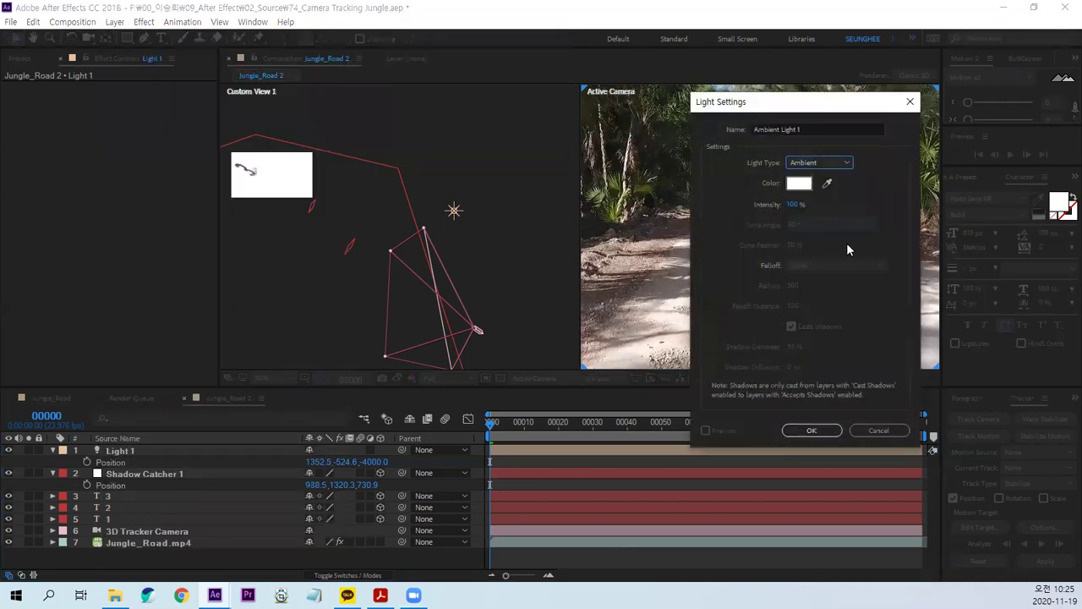
{"action": "left_click", "coordinate": [799, 208]}
{"action": "type", "text": "30"}
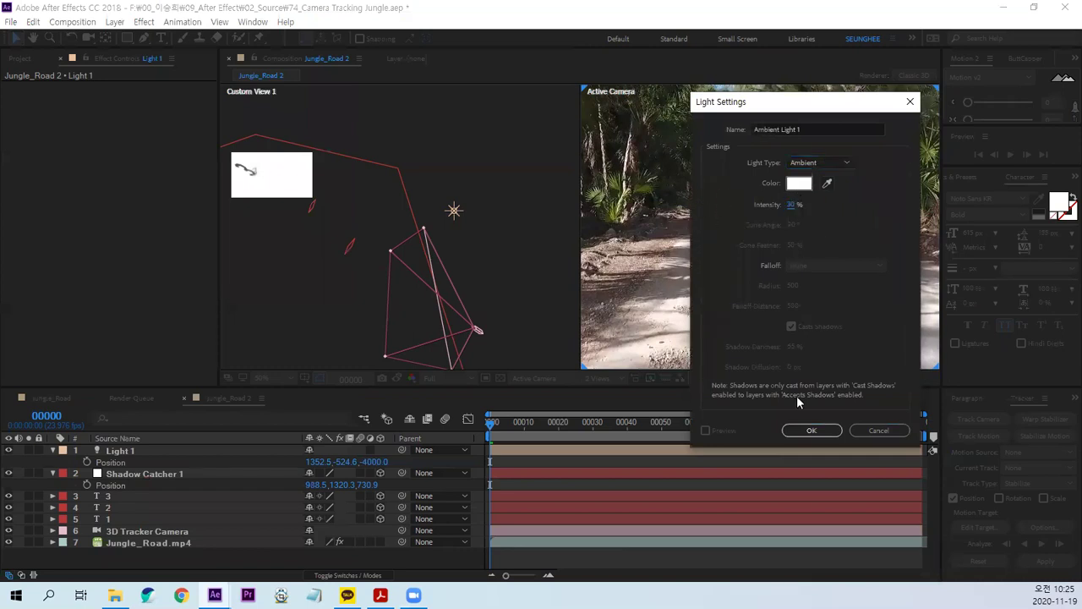
{"action": "left_click", "coordinate": [811, 430]}
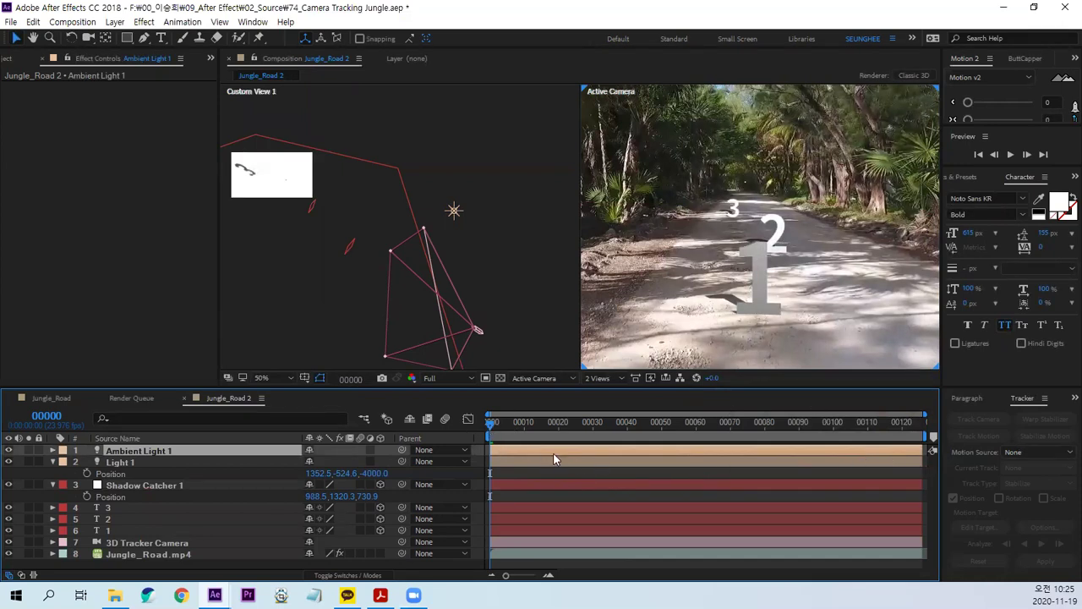
Play the Jungle_Road 2 preview and stop it at frame 93.
{"action": "key", "text": "space"}
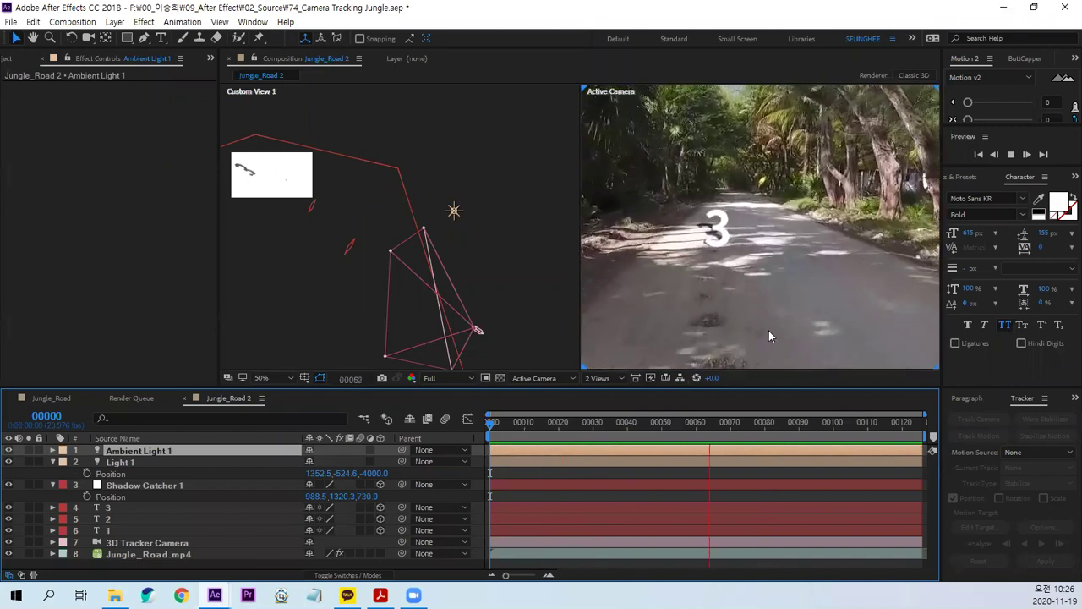
{"action": "key", "text": "space"}
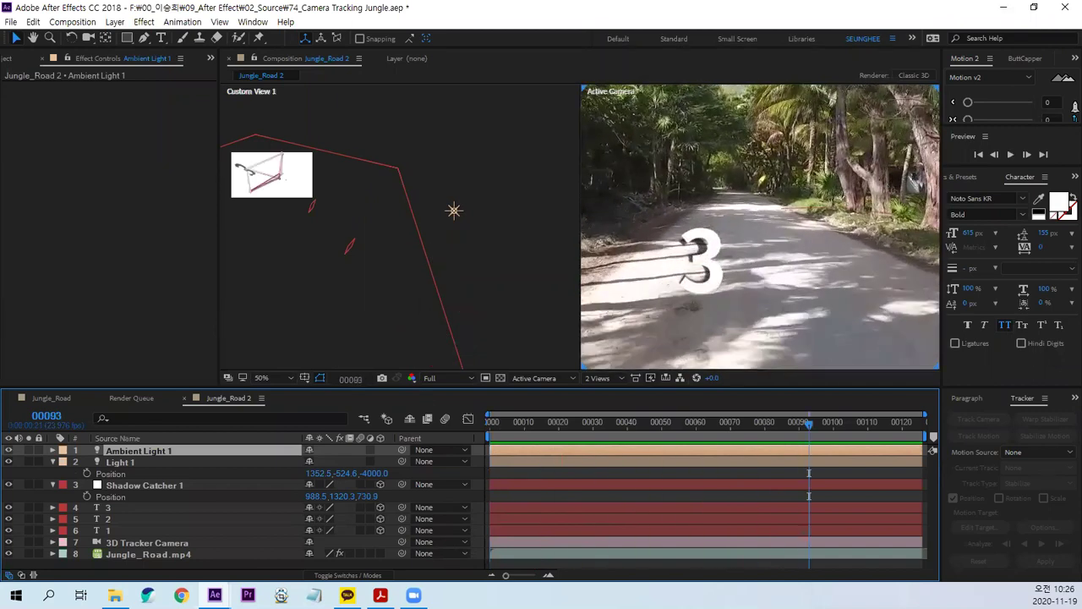